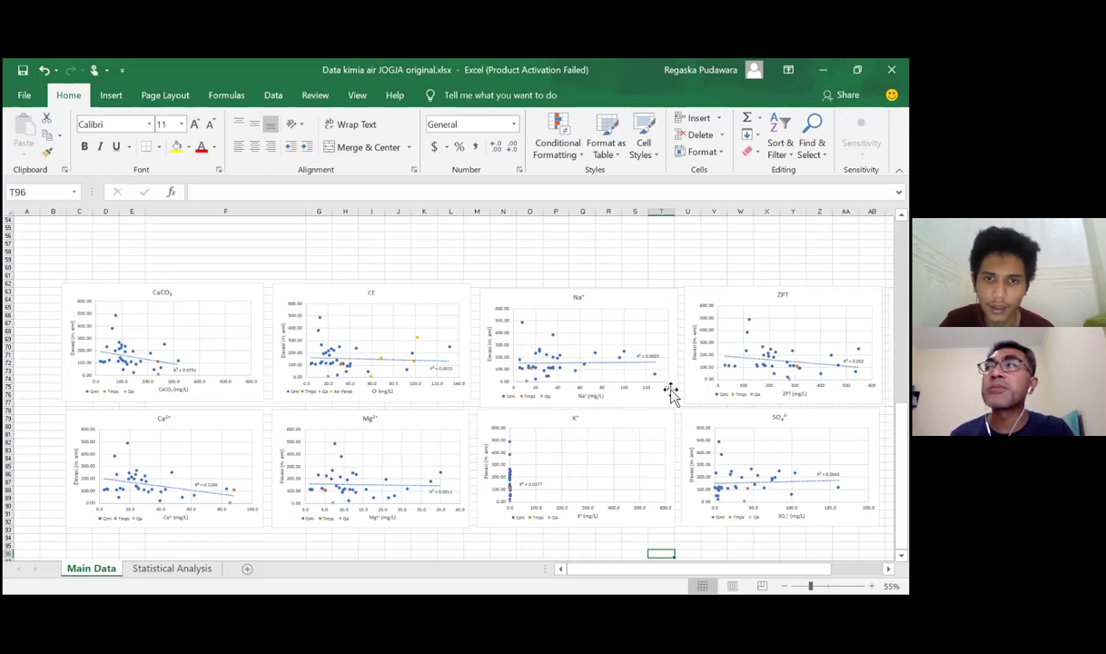
Examine the elevation scatter charts on the Main Data sheet alongside the water chemistry table above them
scroll(670, 393, up, 3)
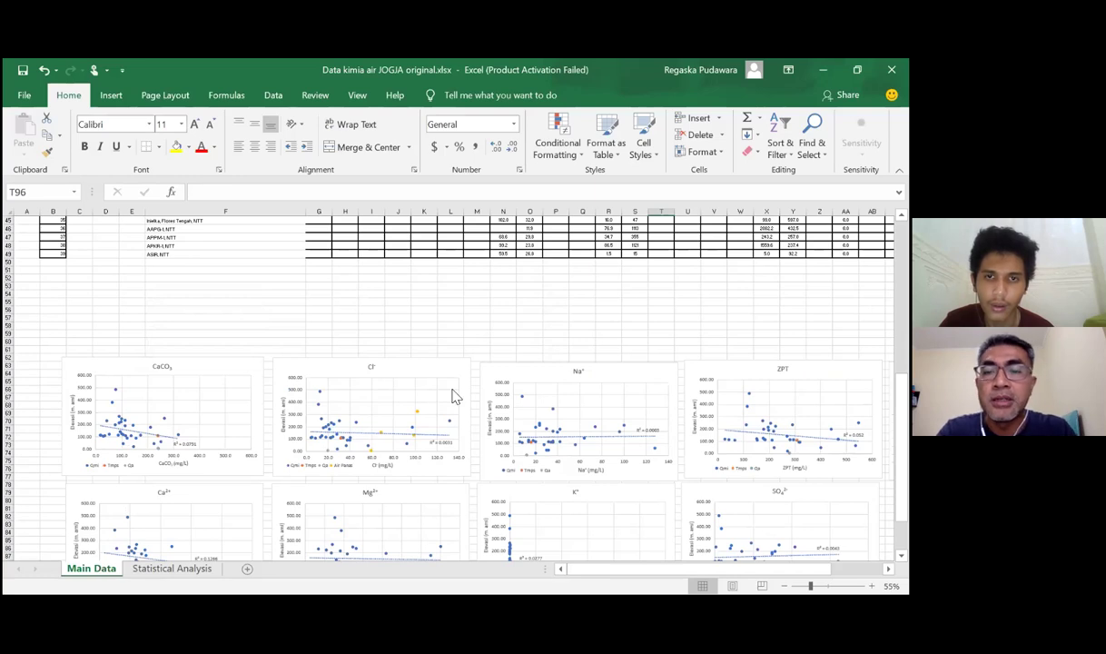
scroll(392, 387, up, 1)
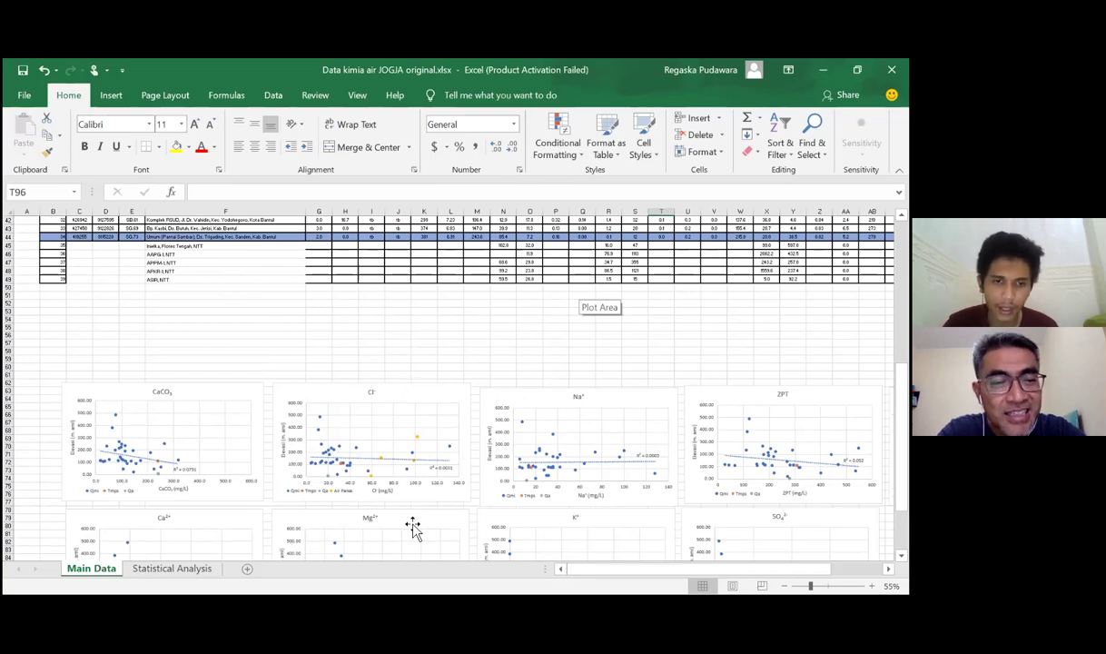
scroll(375, 372, down, 1)
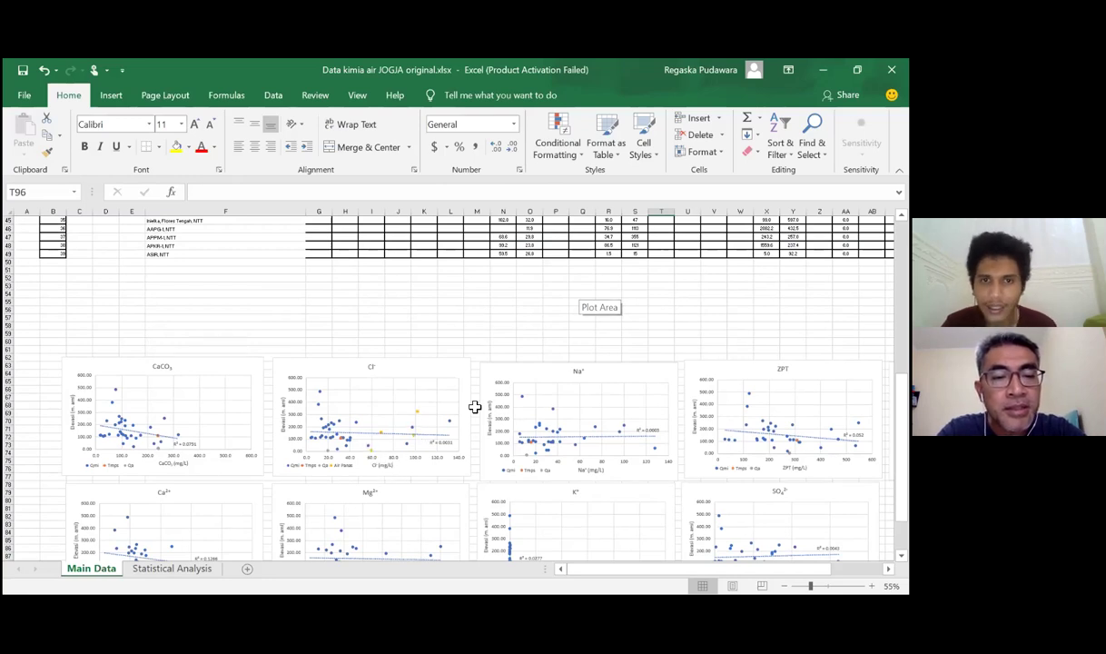
scroll(458, 350, up, 1)
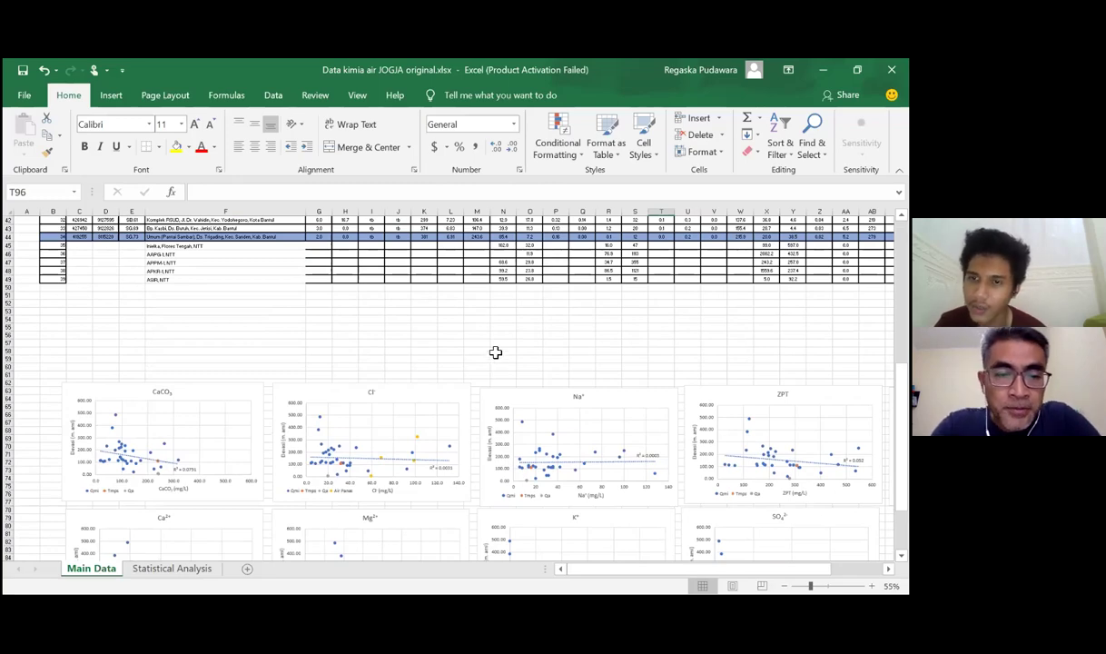
scroll(534, 355, up, 12)
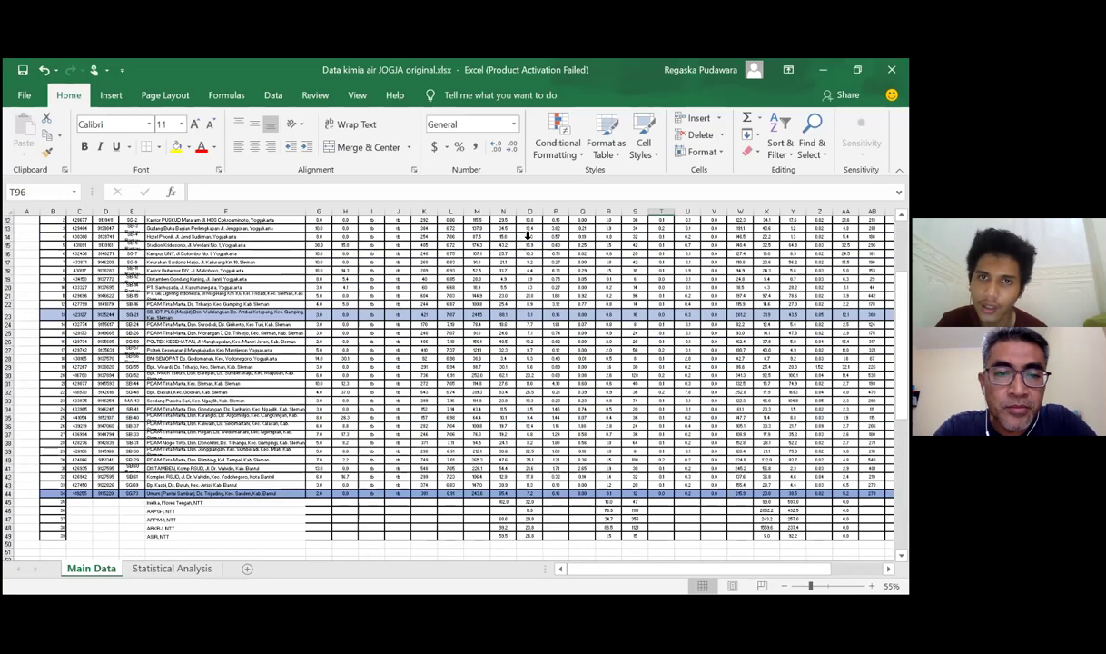
scroll(531, 292, down, 6)
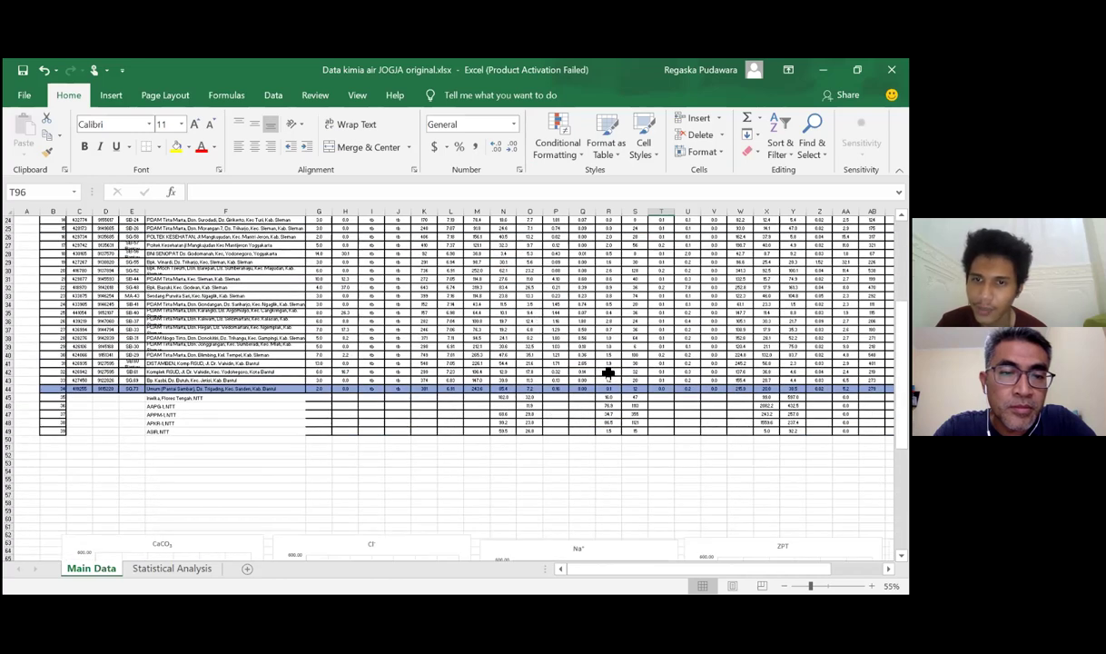
scroll(381, 392, down, 8)
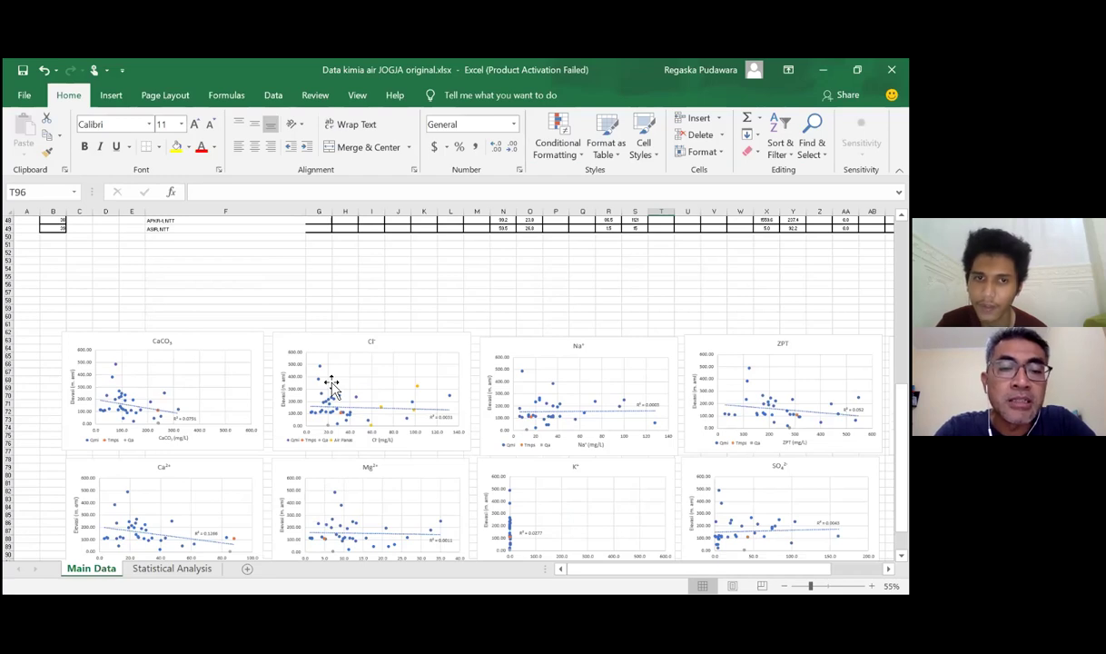
scroll(503, 372, up, 3)
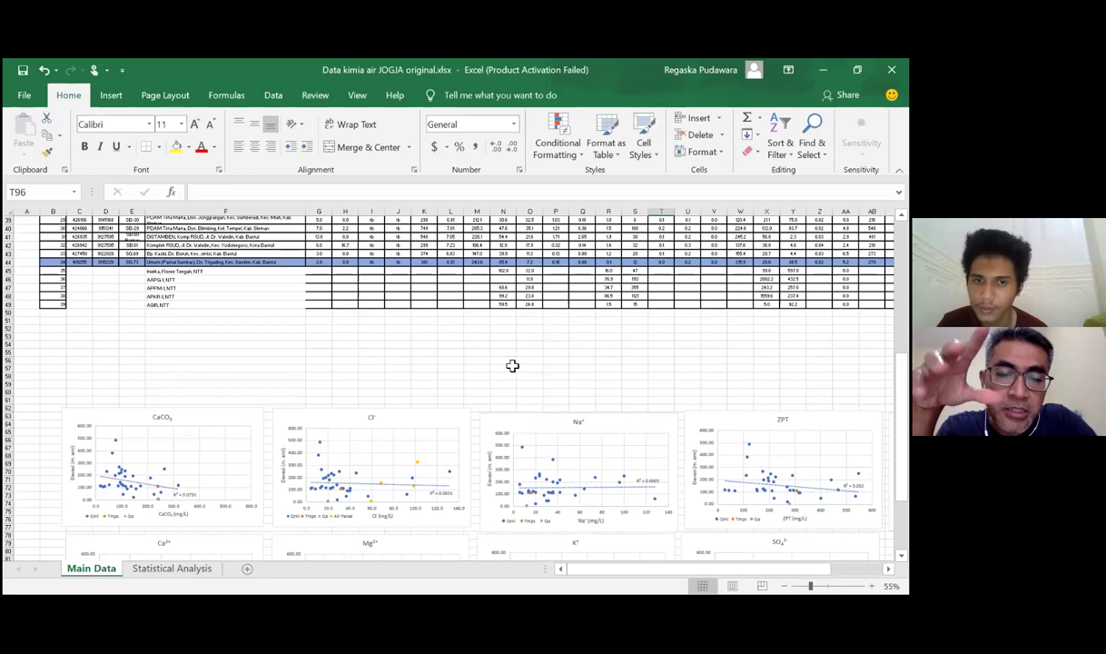
scroll(512, 365, down, 1)
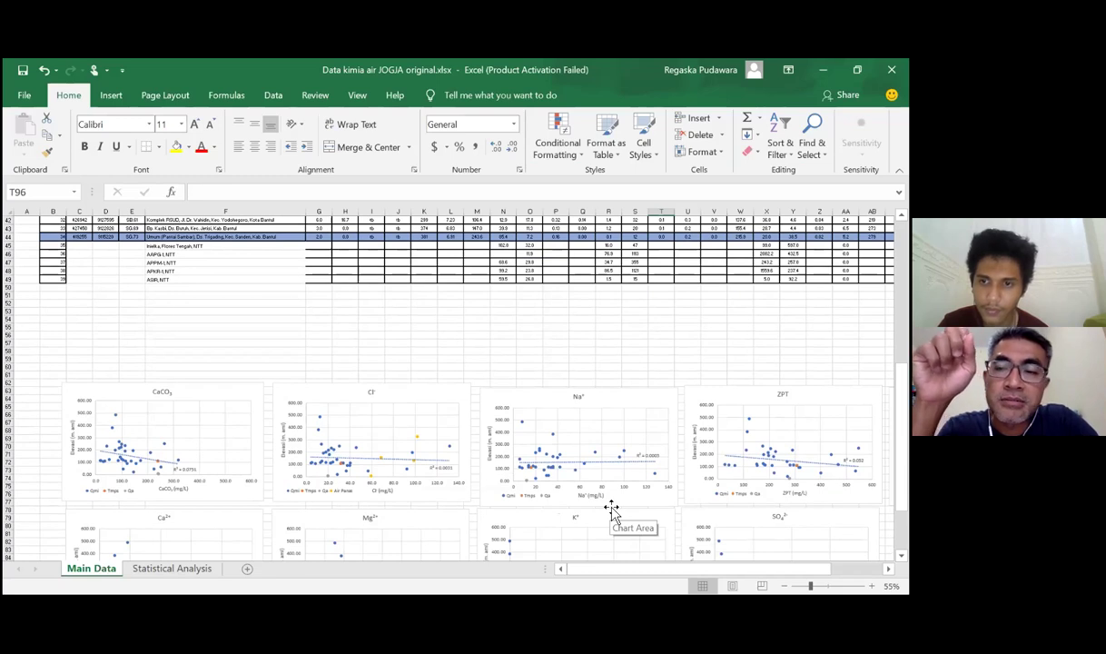
Inspect the Cl⁻ scatter chart and its trendline, and deselect the chart
click(434, 466)
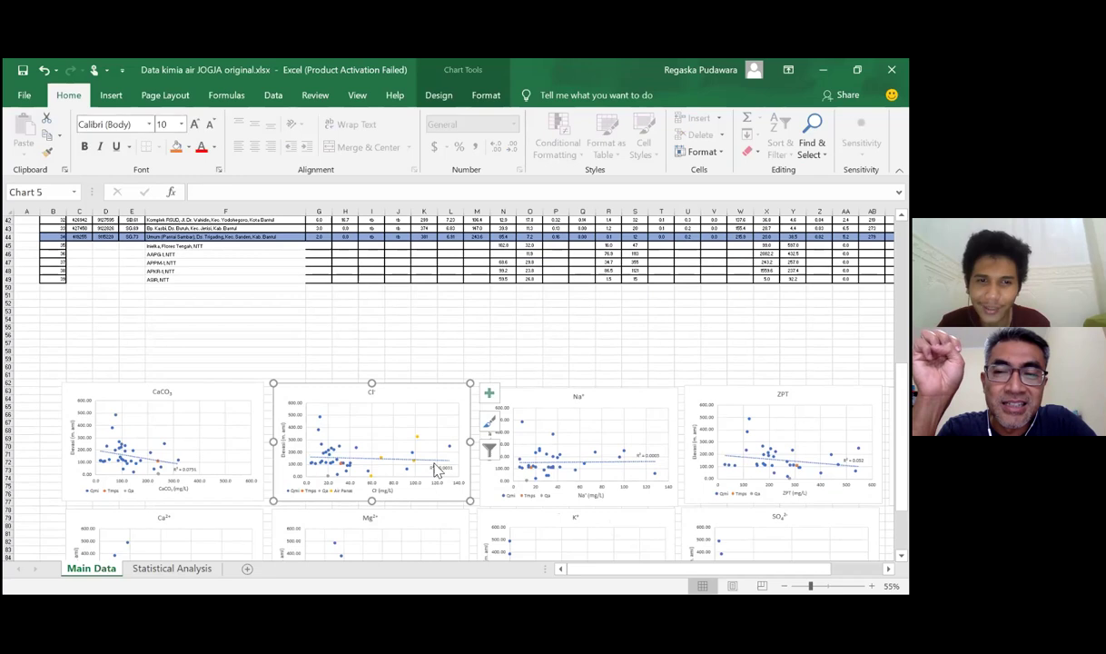
click(425, 463)
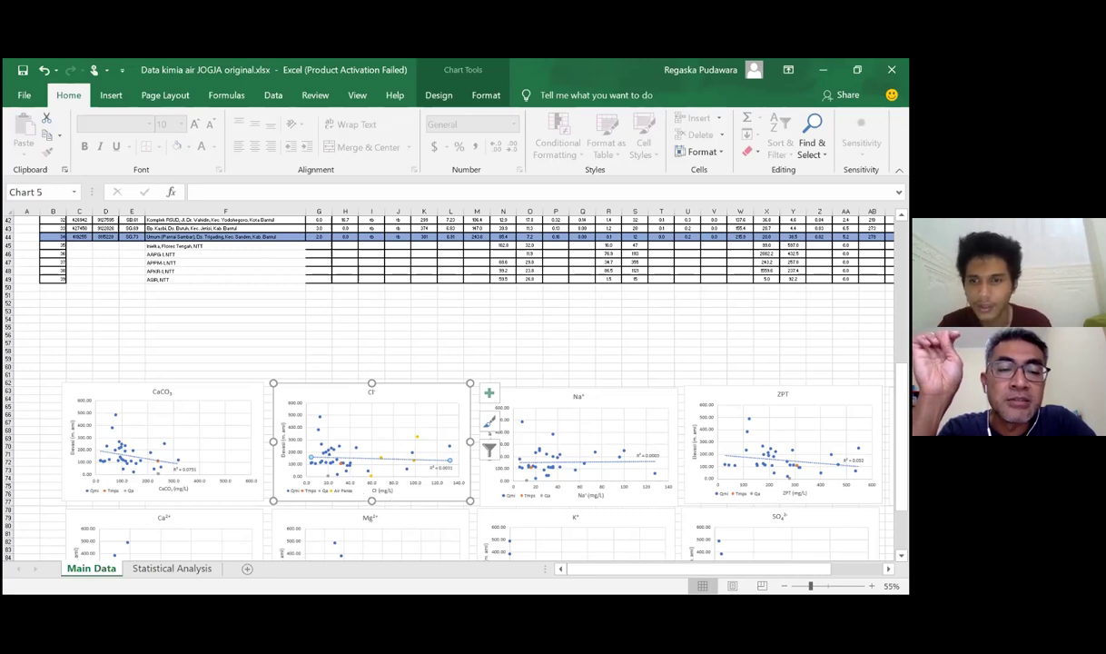
click(434, 479)
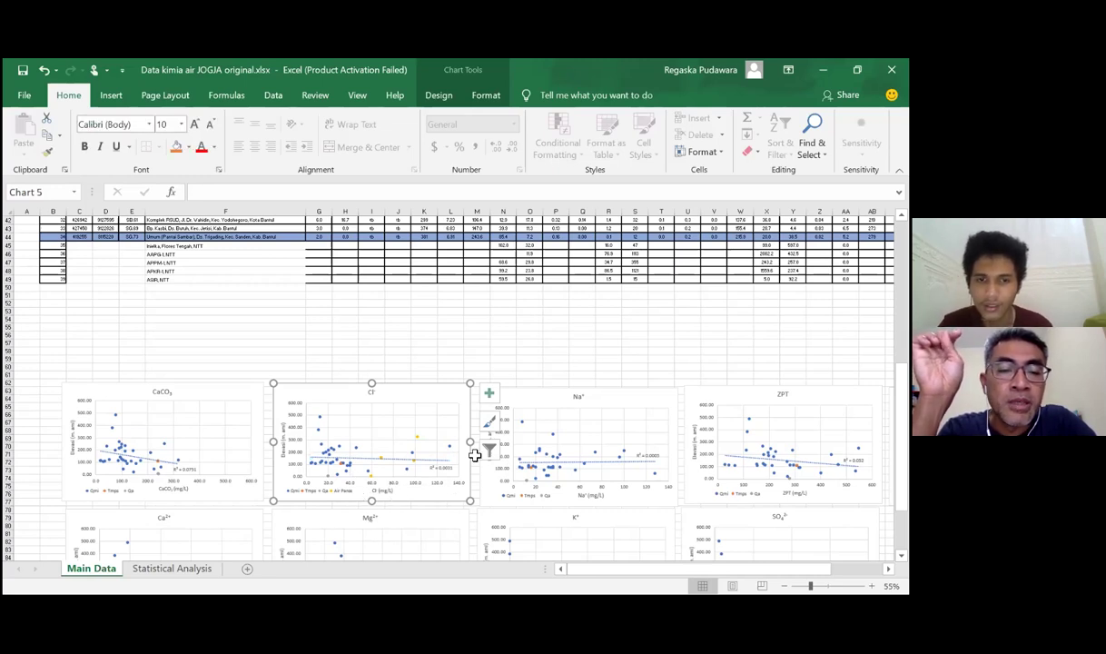
click(503, 351)
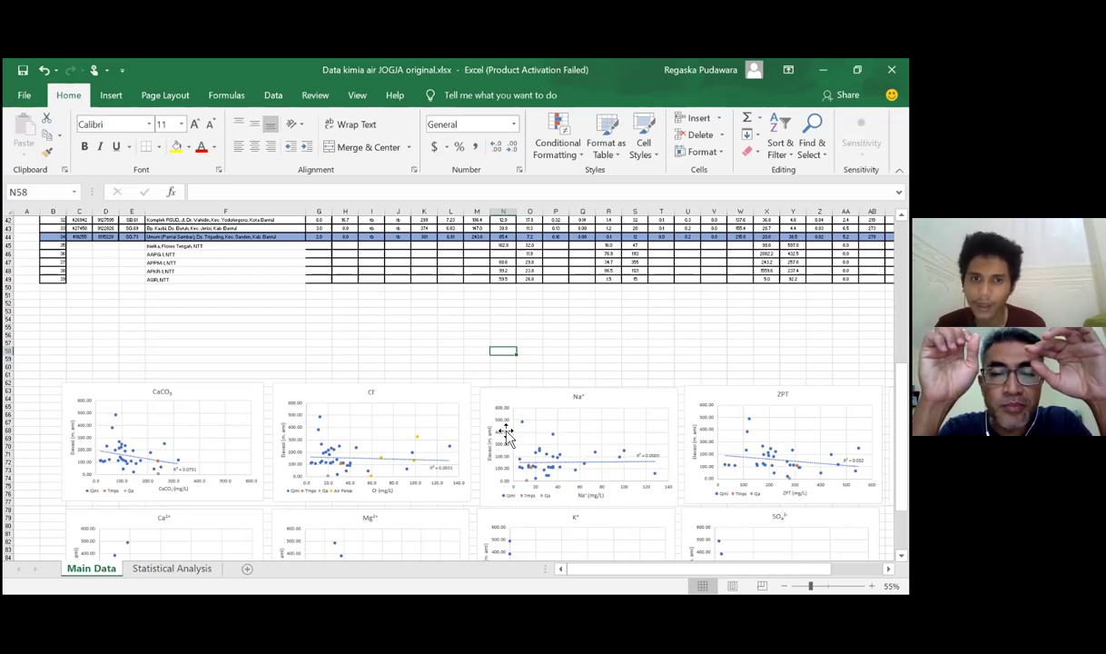
Review the water chemistry table and check the NTT sample values in columns X and N, rows 46 to 48
scroll(719, 316, up, 3)
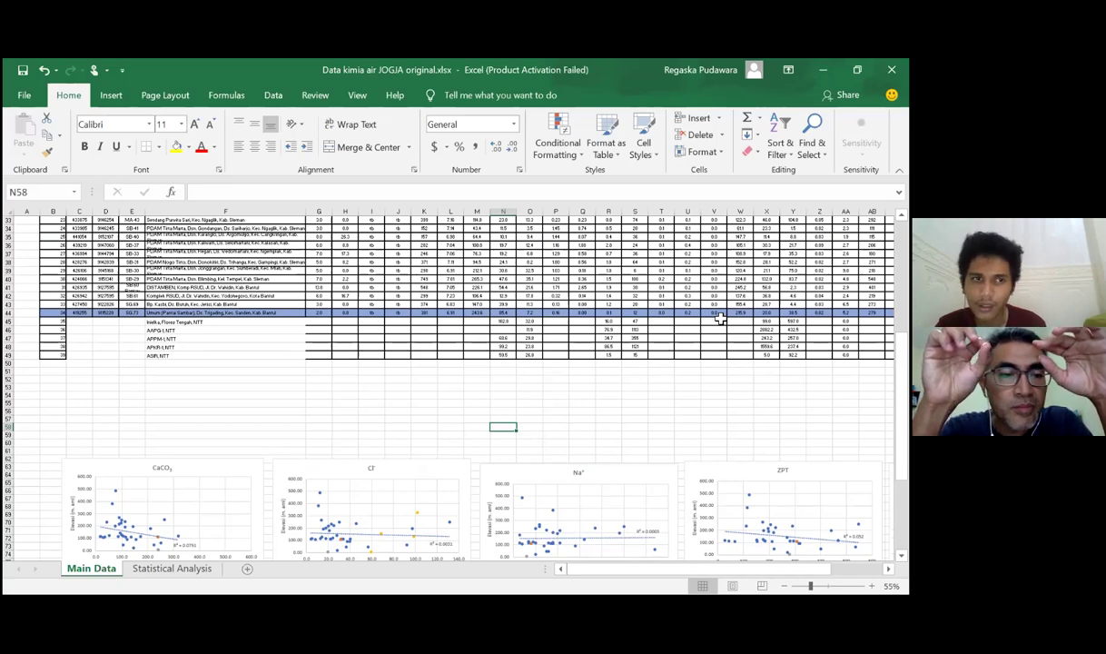
scroll(720, 316, up, 1)
scroll(720, 317, up, 10)
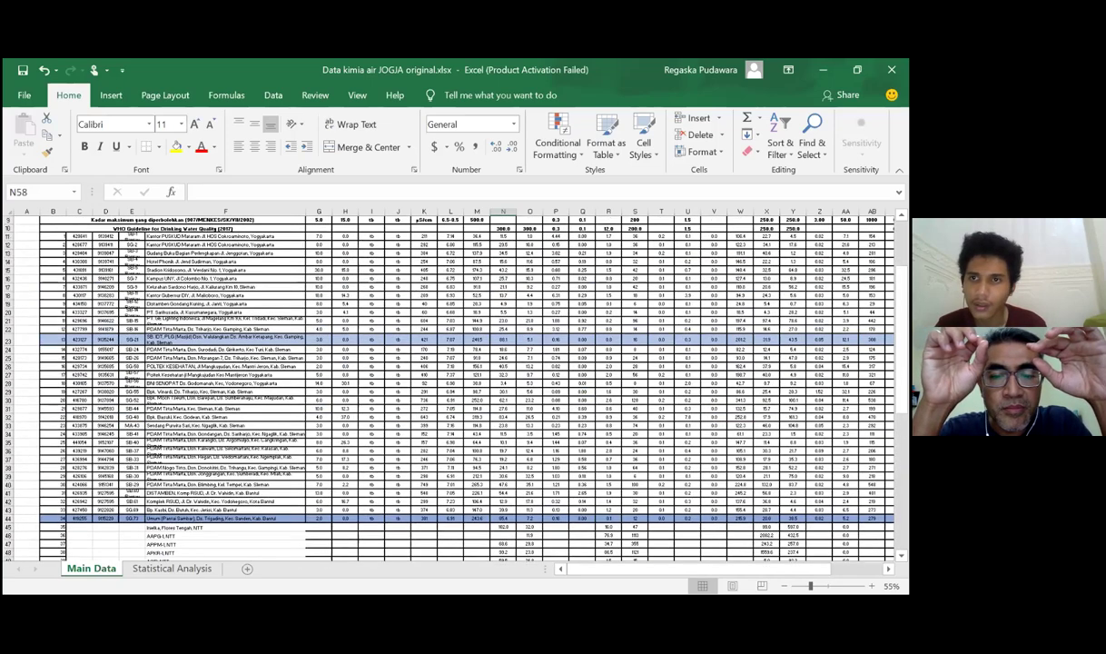
scroll(623, 347, down, 12)
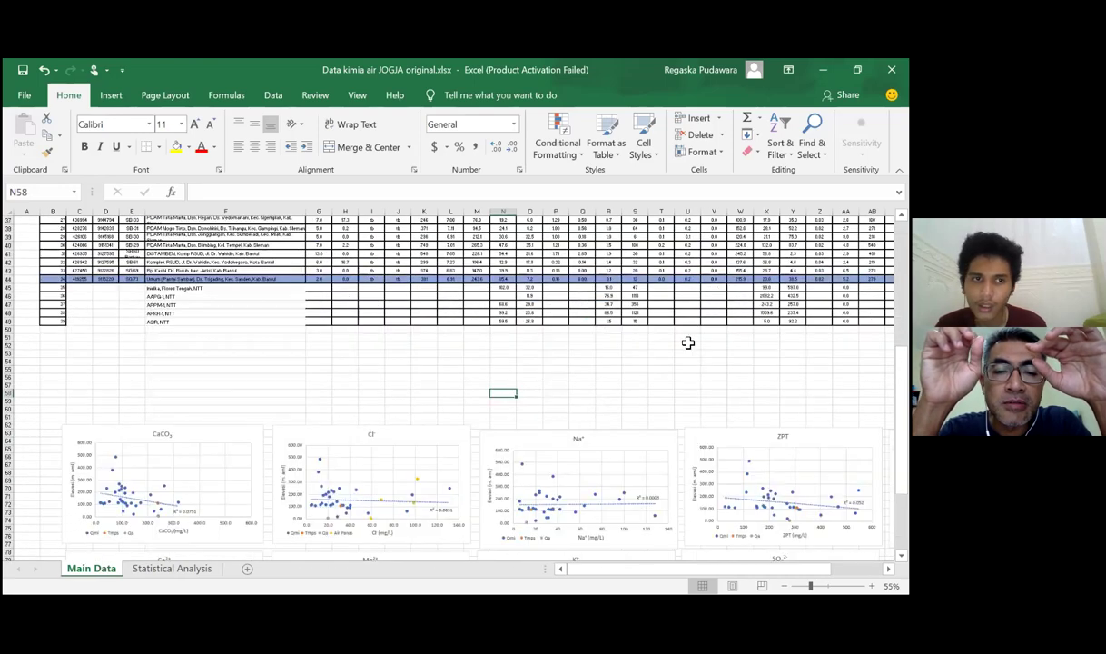
scroll(688, 342, up, 12)
scroll(688, 342, down, 10)
scroll(454, 381, down, 2)
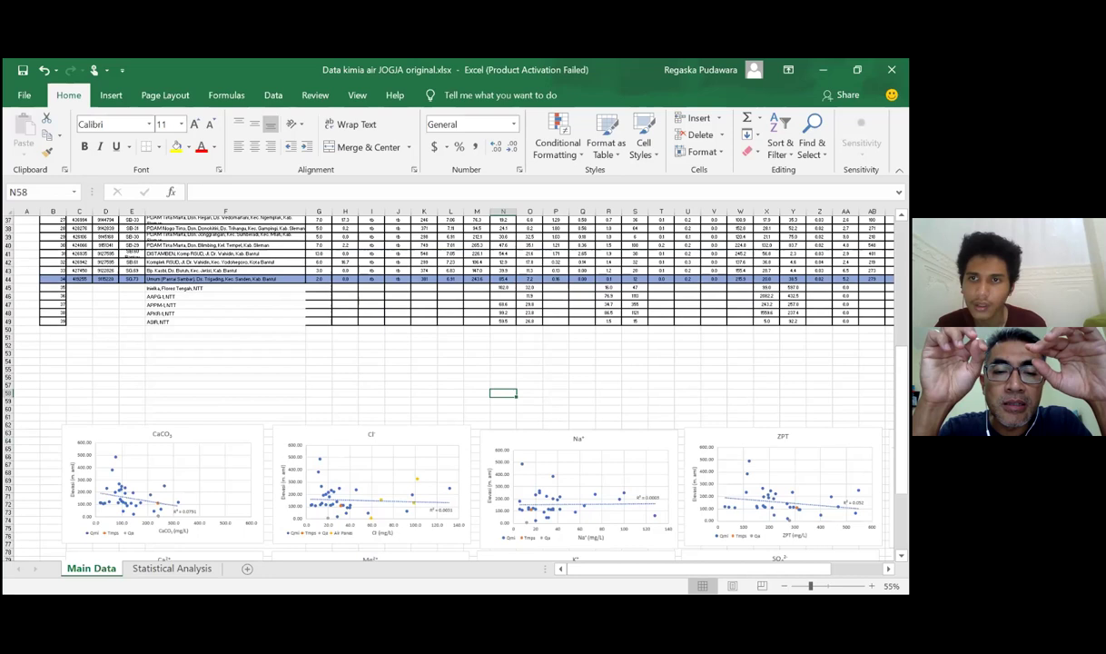
click(766, 296)
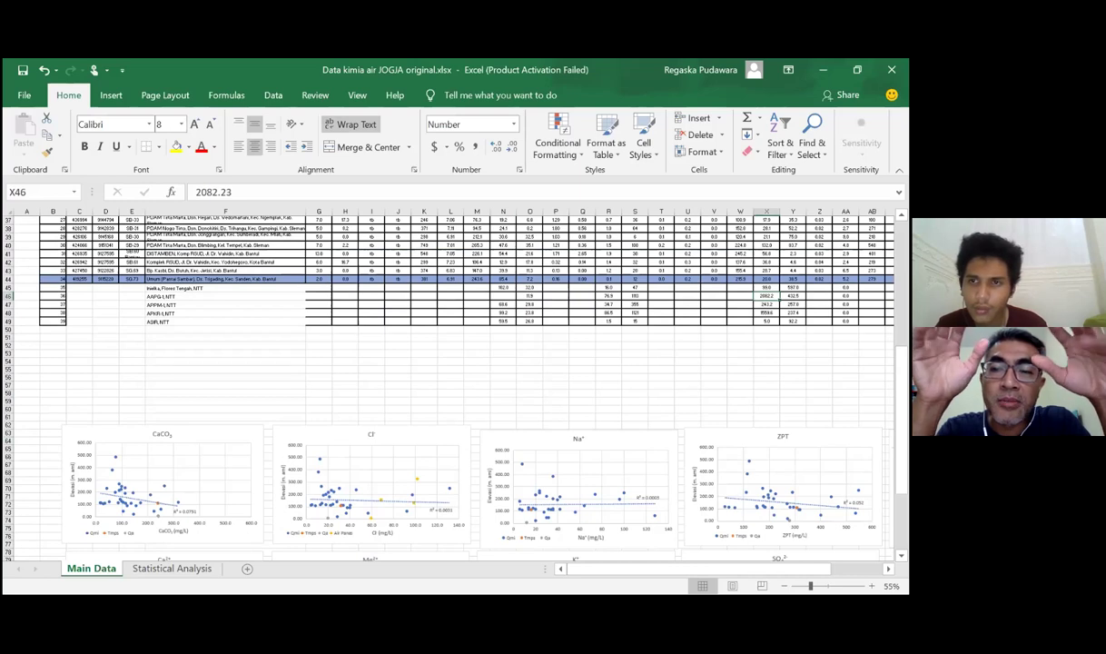
click(766, 312)
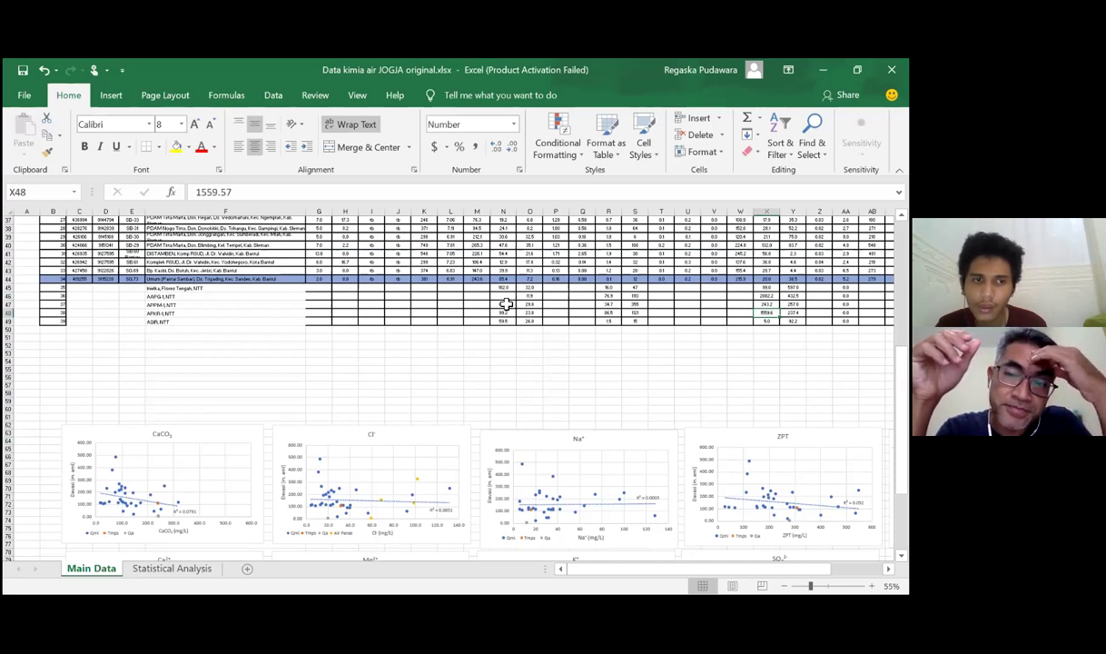
drag(504, 296, 513, 317)
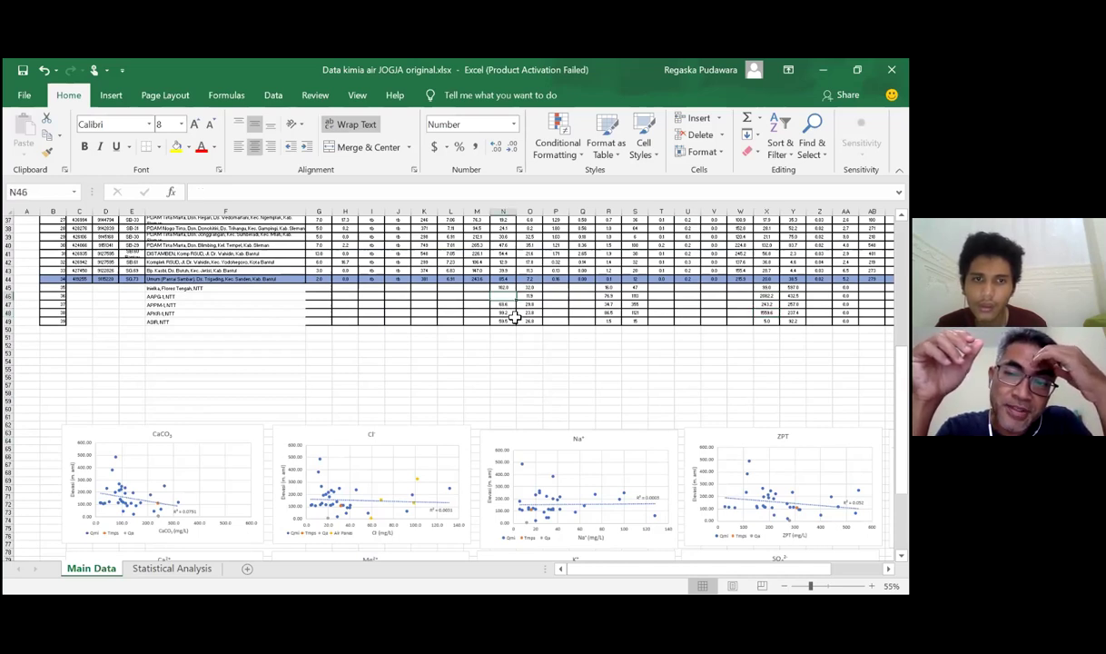
Open the Cl⁻ chart's data source settings and select the Air Panas series
scroll(513, 316, up, 5)
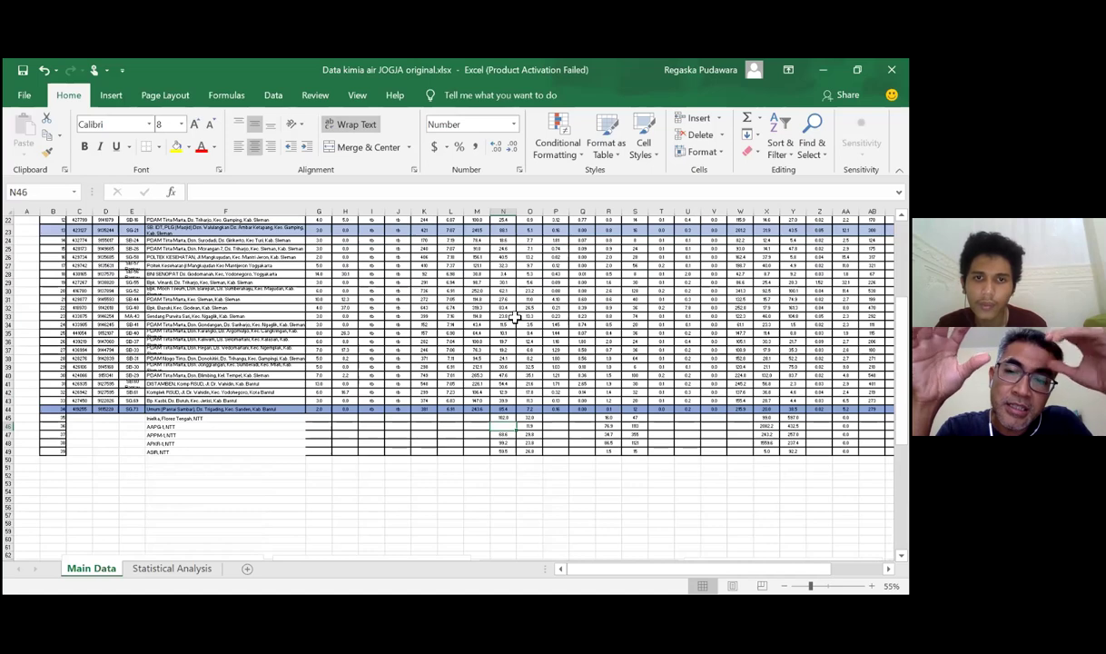
scroll(514, 316, up, 7)
scroll(514, 316, down, 16)
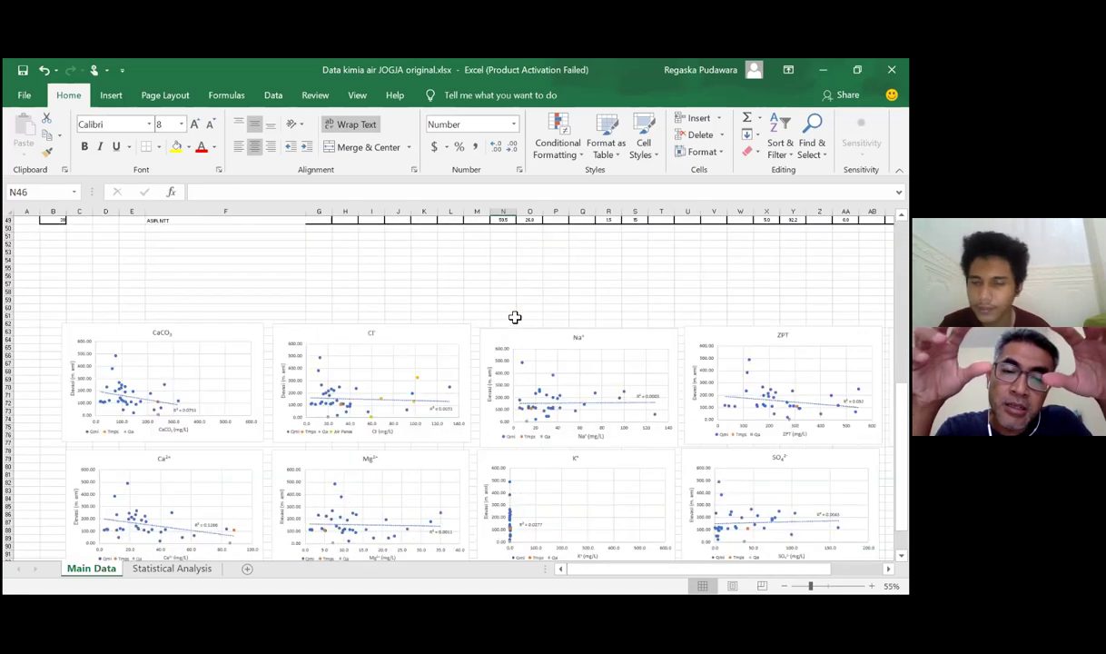
scroll(522, 376, up, 5)
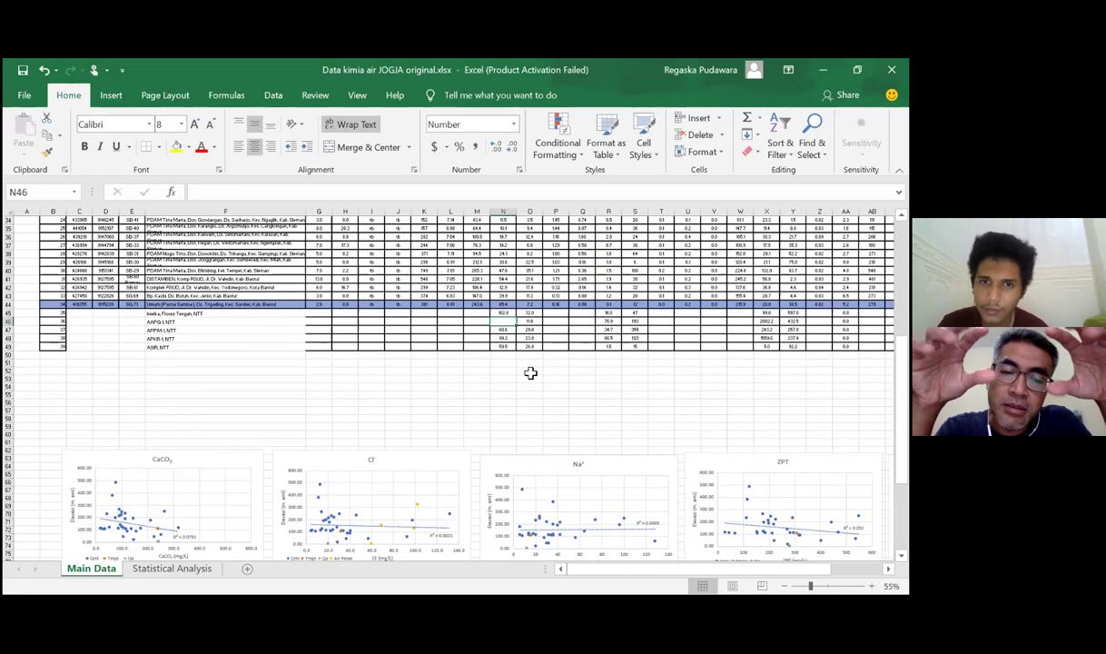
scroll(523, 385, down, 1)
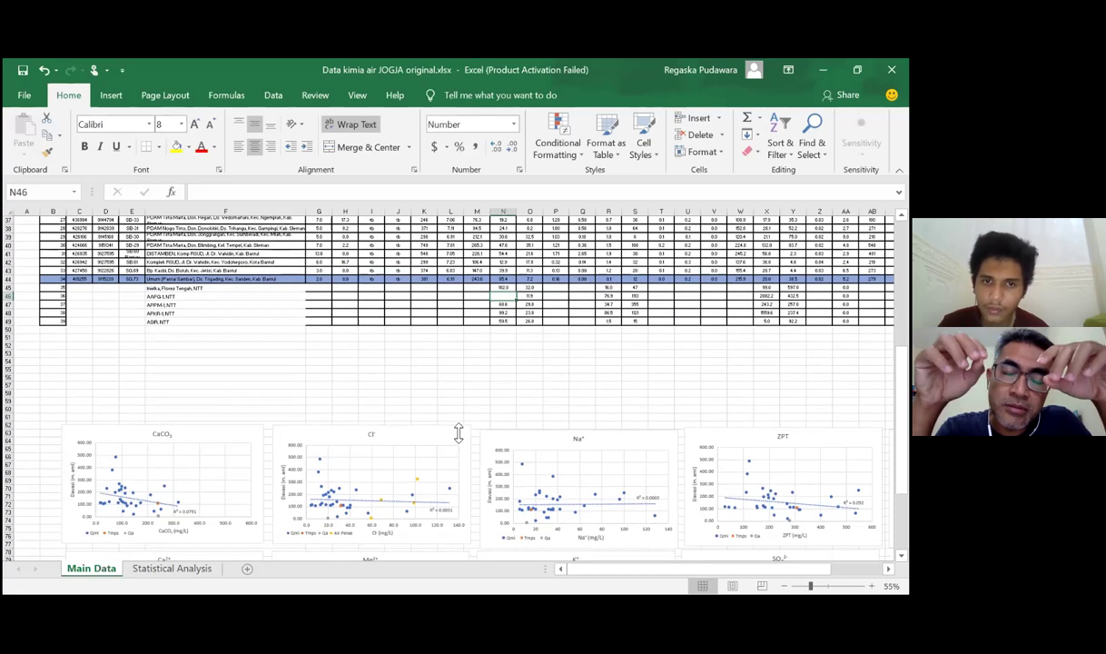
click(459, 436)
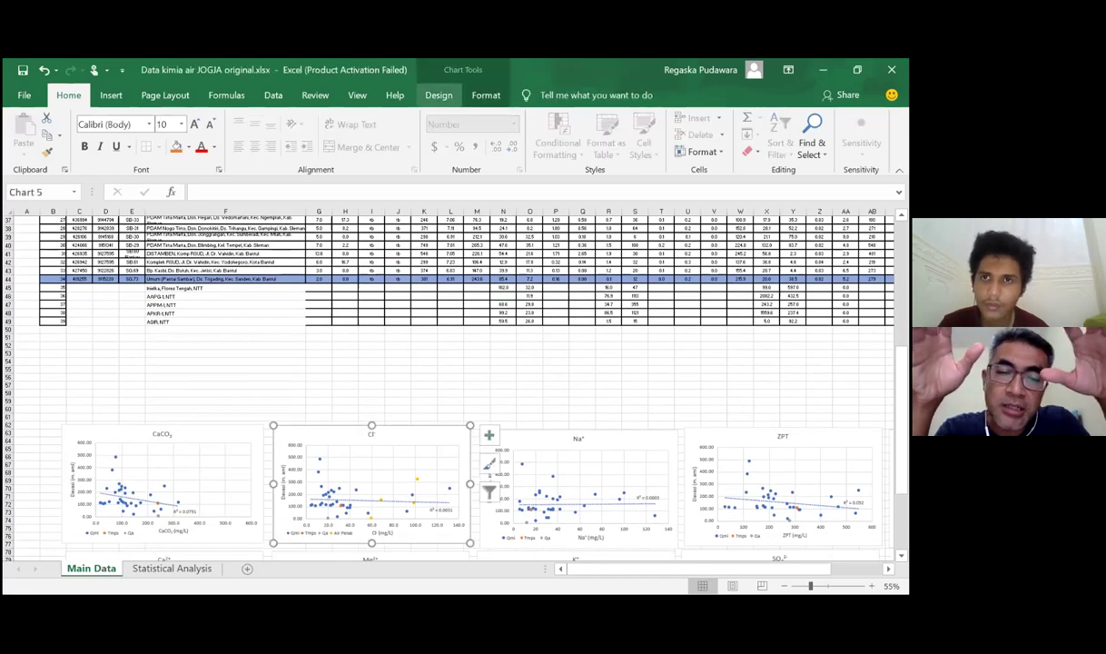
click(438, 95)
click(753, 142)
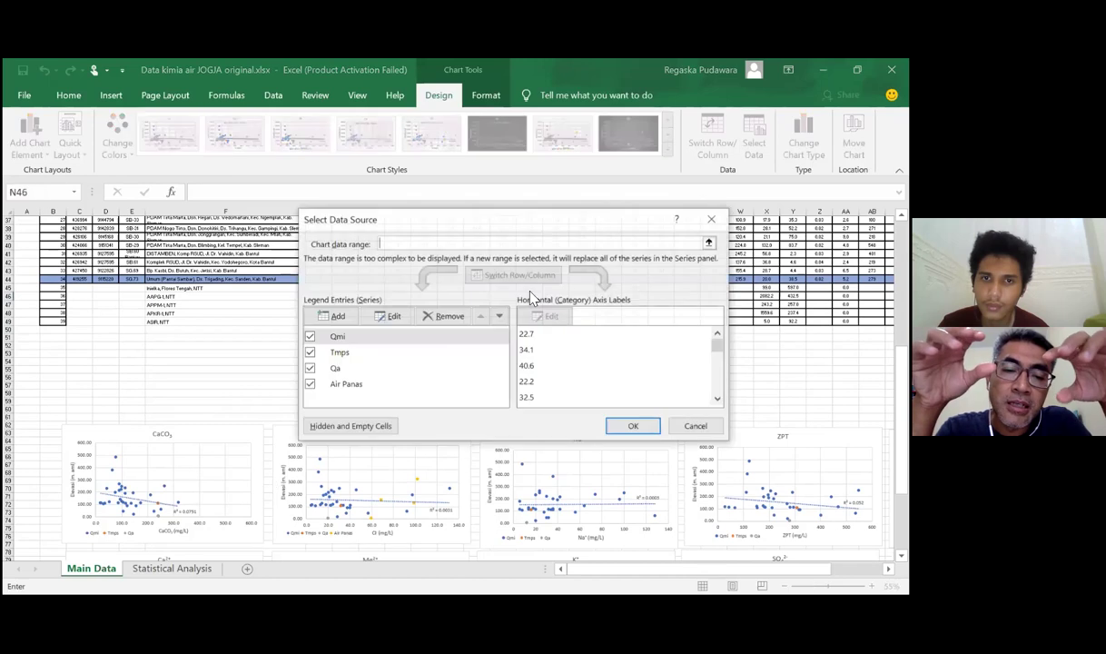
click(360, 383)
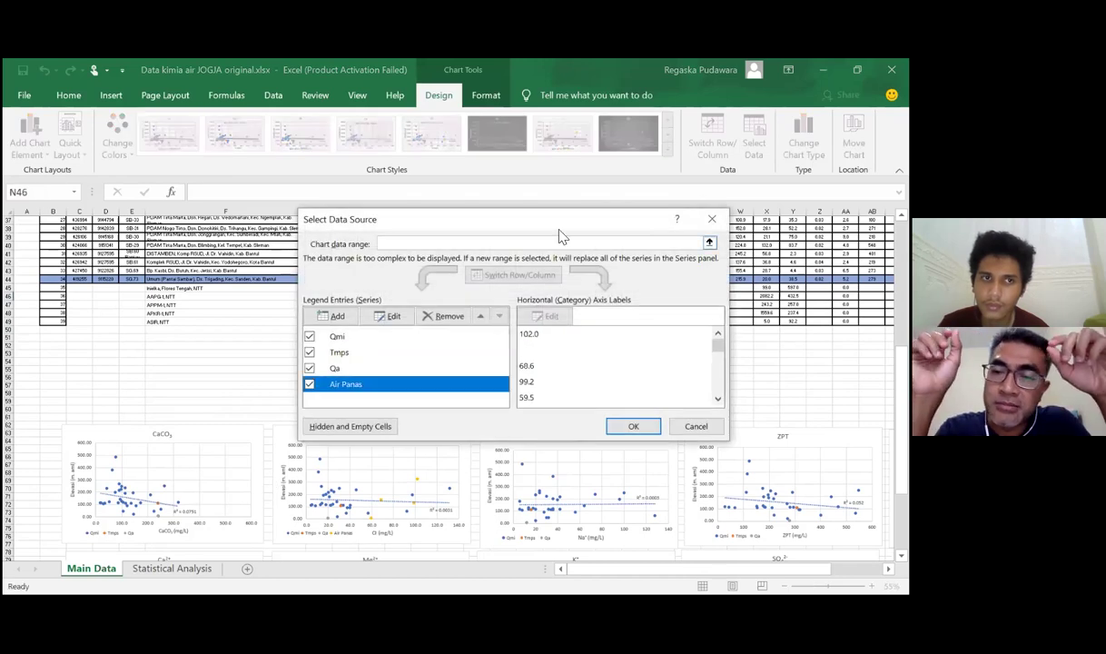
Inspect the Air Panas series' X and Y value ranges and leave the data source settings without changes
drag(535, 220, 313, 155)
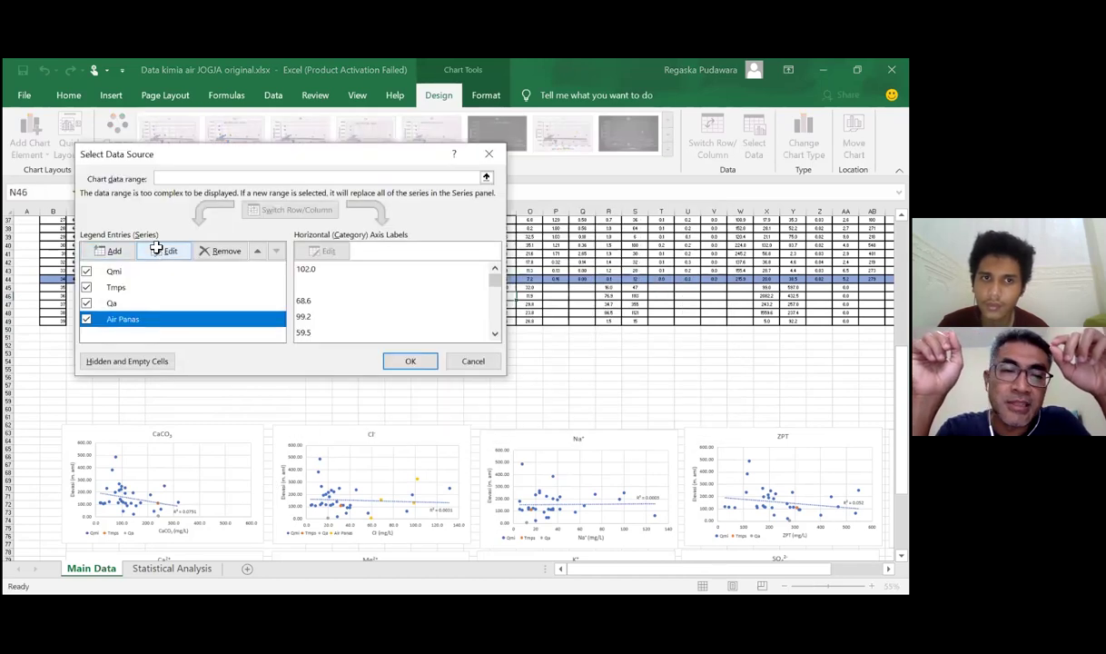
click(162, 250)
click(499, 329)
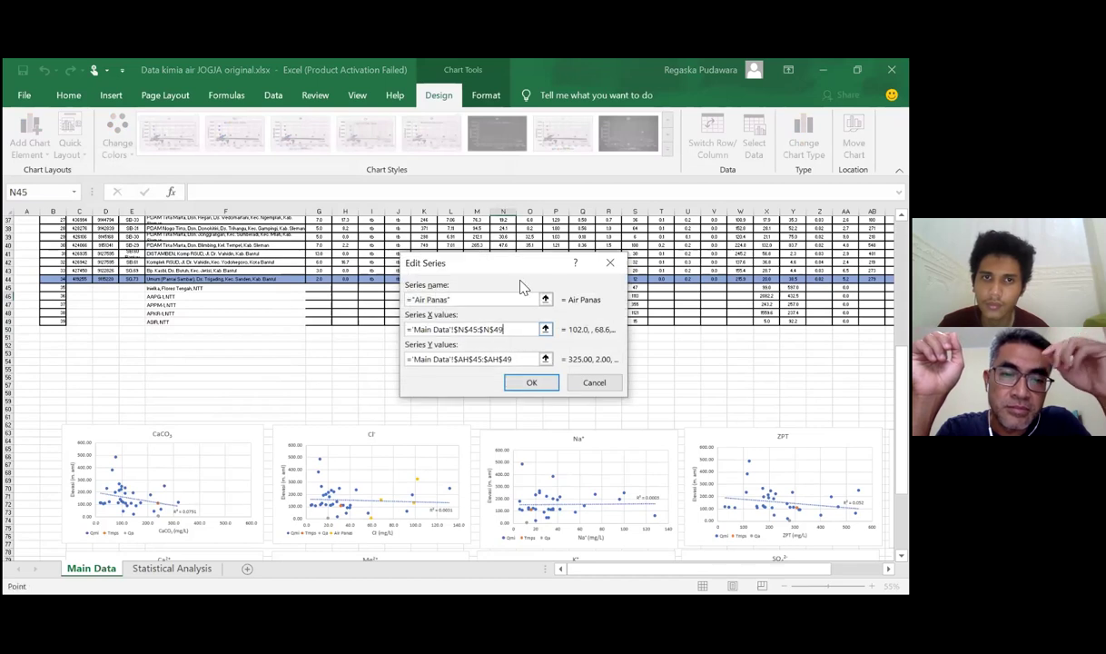
drag(496, 262, 617, 267)
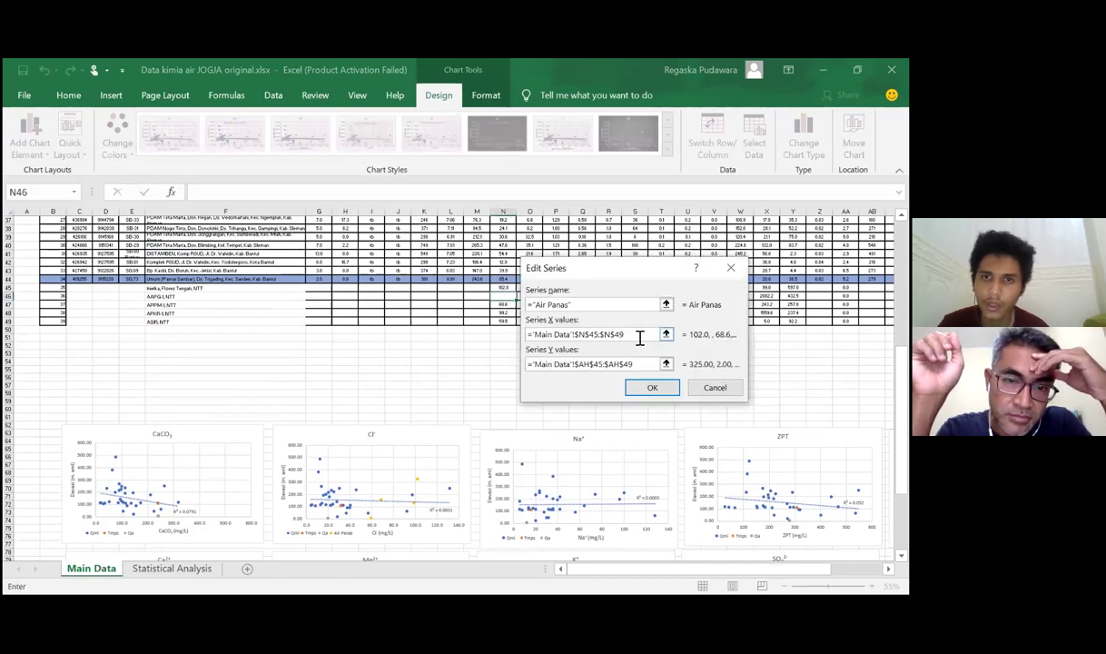
click(731, 267)
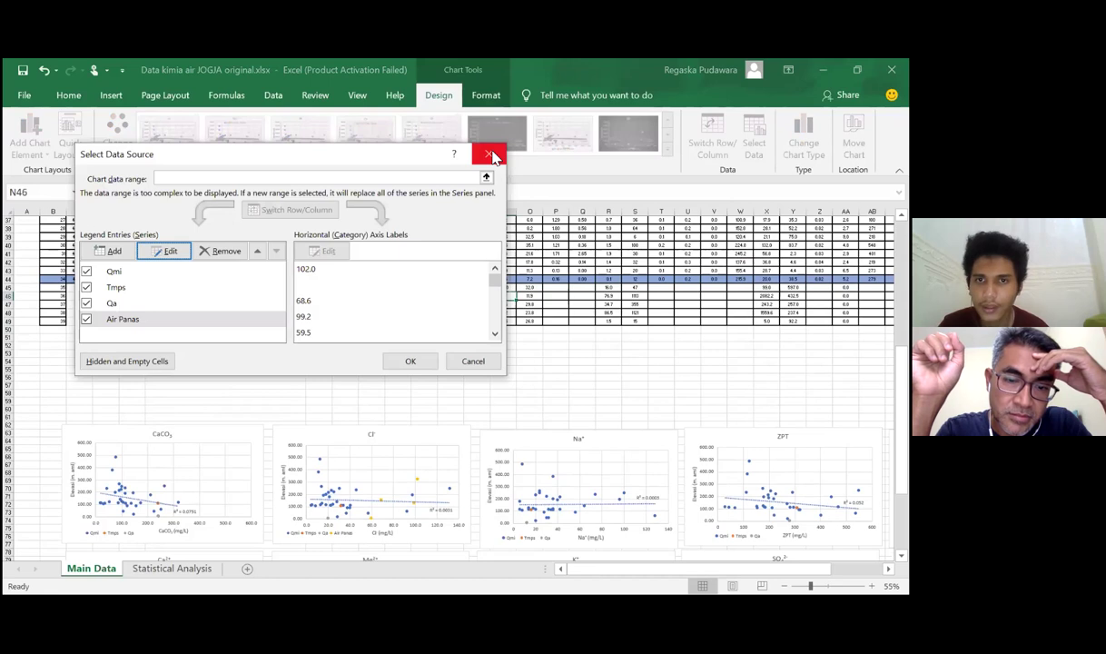
key(Escape)
click(556, 401)
Review the NTT sample rows of the water chemistry table and check the value in cell X46
scroll(549, 373, down, 3)
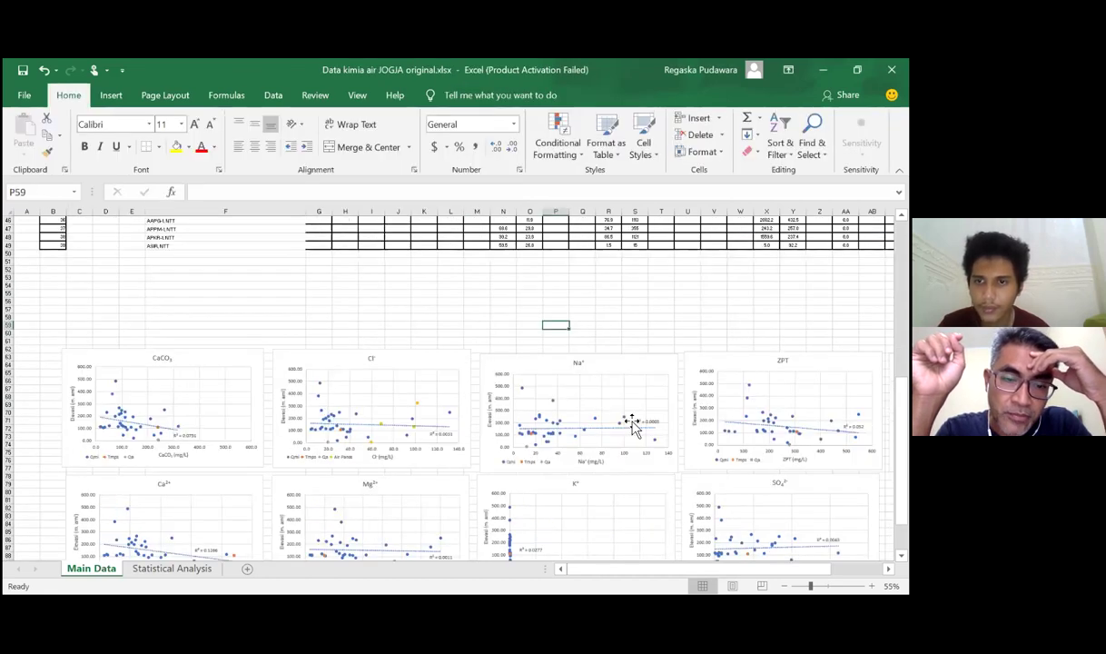
scroll(607, 412, down, 2)
scroll(635, 395, up, 4)
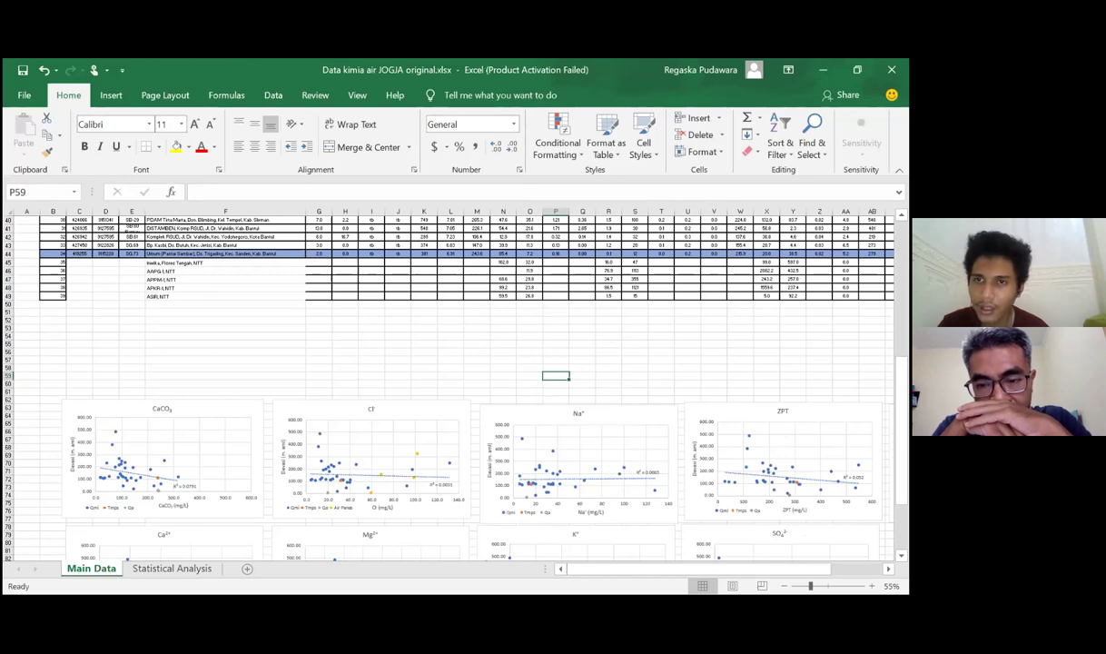
scroll(698, 308, right, 1)
scroll(698, 309, up, 10)
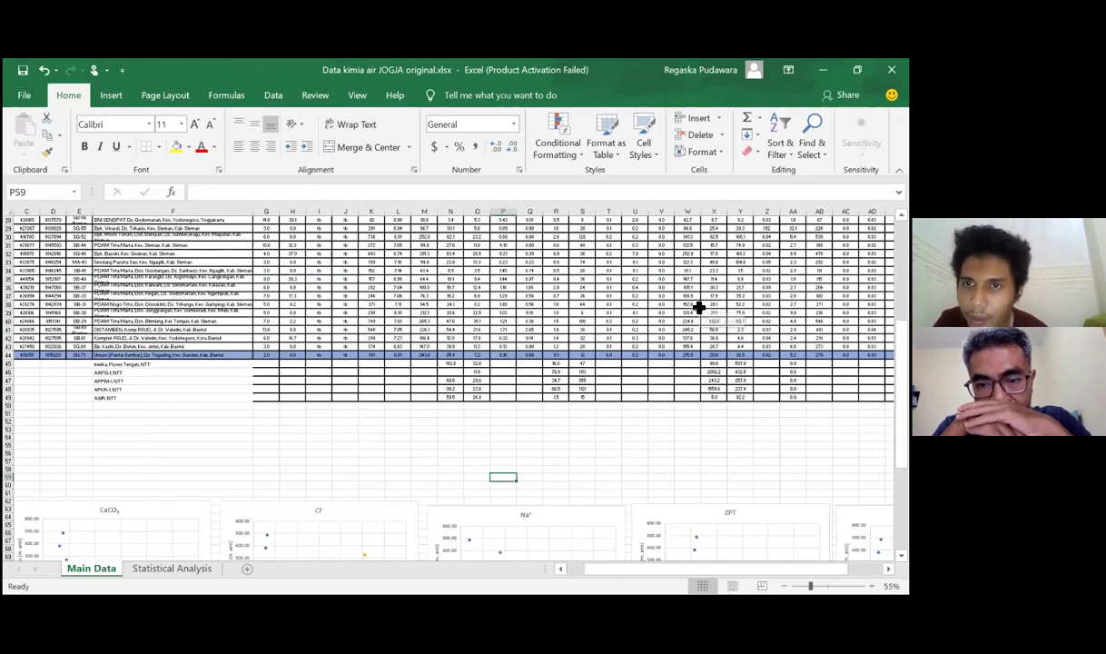
scroll(698, 309, down, 10)
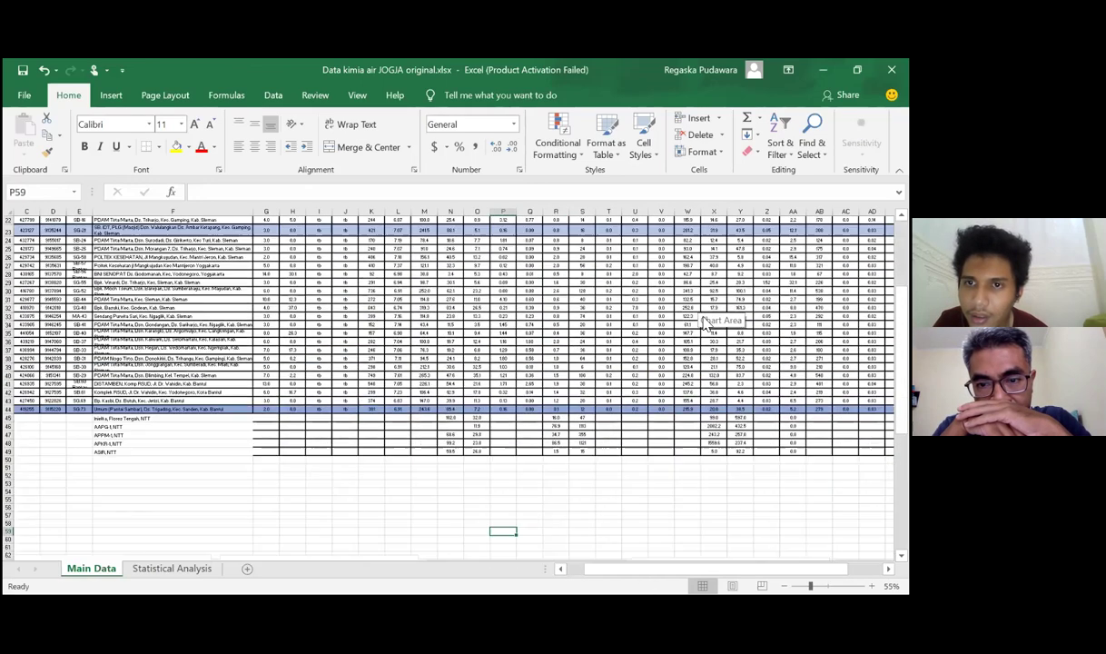
click(715, 296)
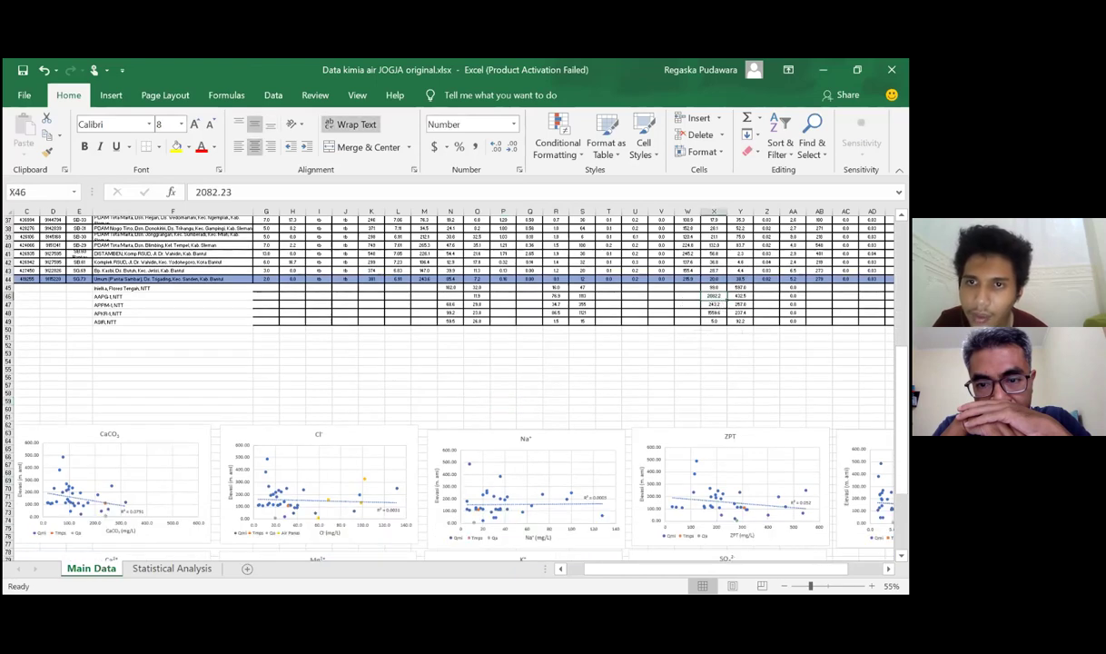
Compare the elevation scatter charts below the table, from CaCO₃ to SO₄²⁻, and examine the Cl⁻ chart with its Air Panas points
scroll(370, 486, up, 3)
scroll(353, 483, down, 4)
scroll(227, 479, down, 3)
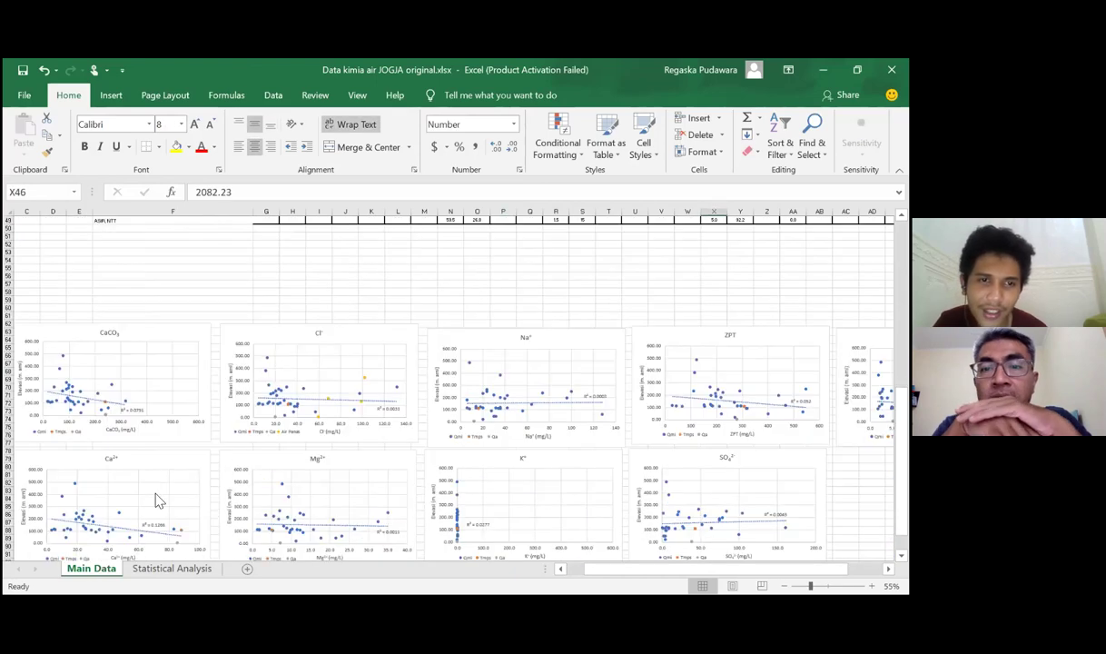
scroll(672, 338, up, 4)
scroll(688, 327, down, 3)
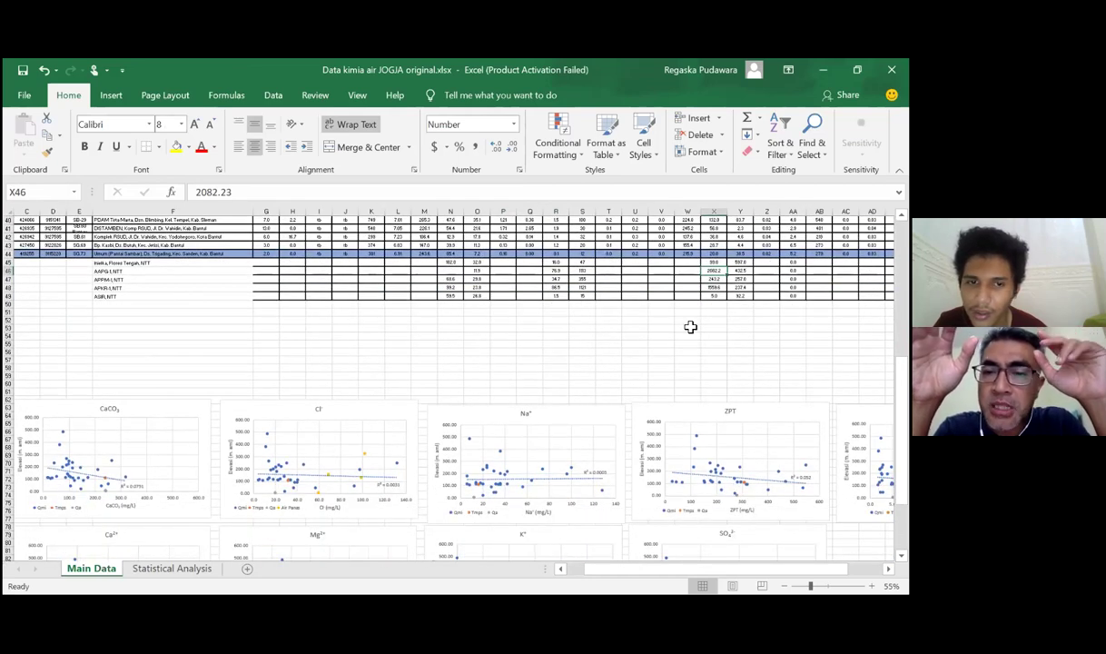
scroll(688, 331, down, 2)
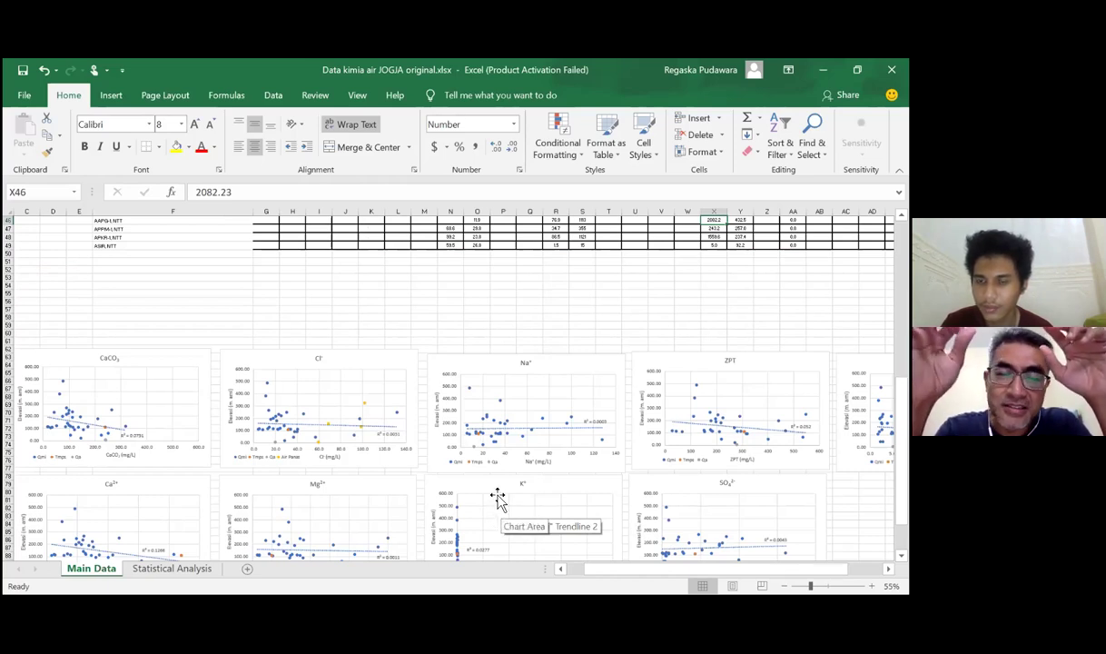
scroll(481, 463, down, 2)
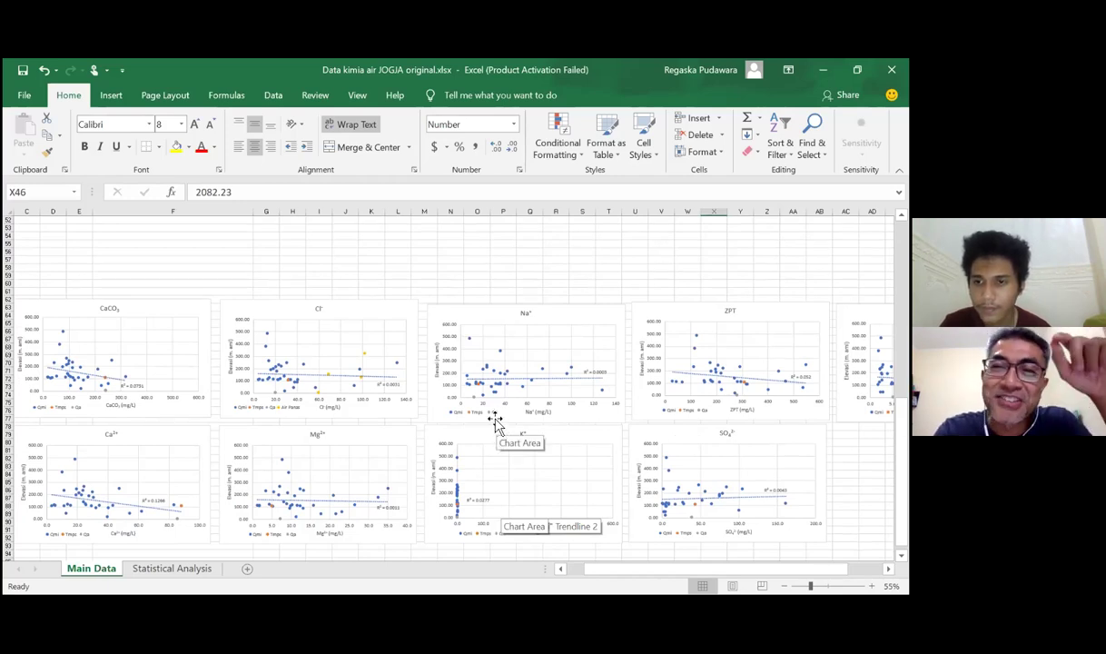
click(384, 340)
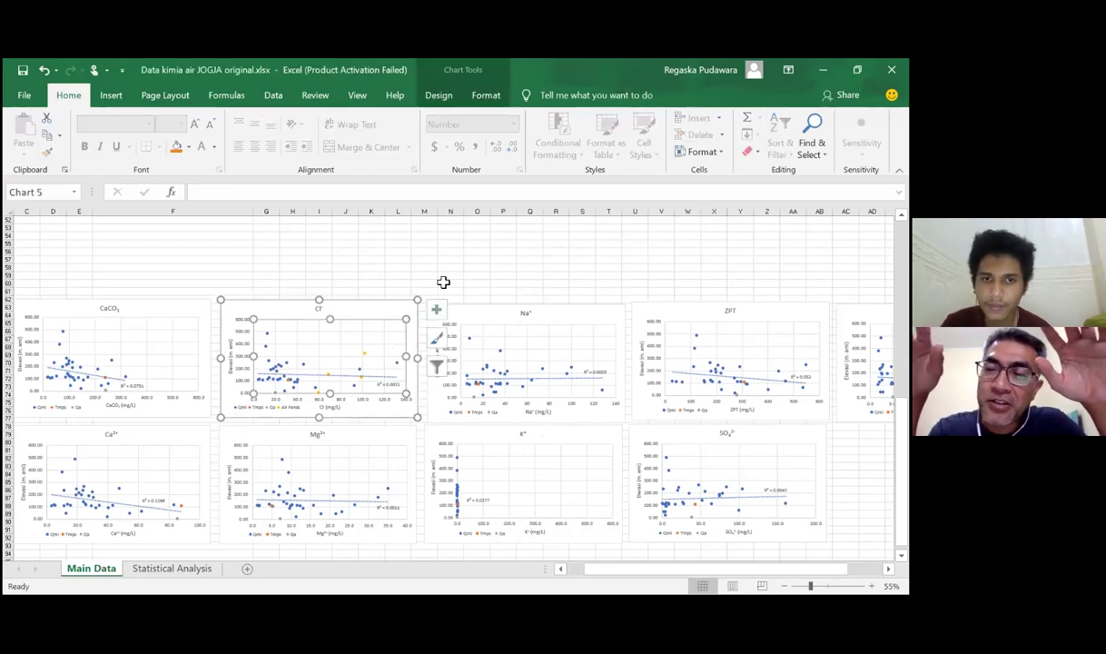
click(436, 285)
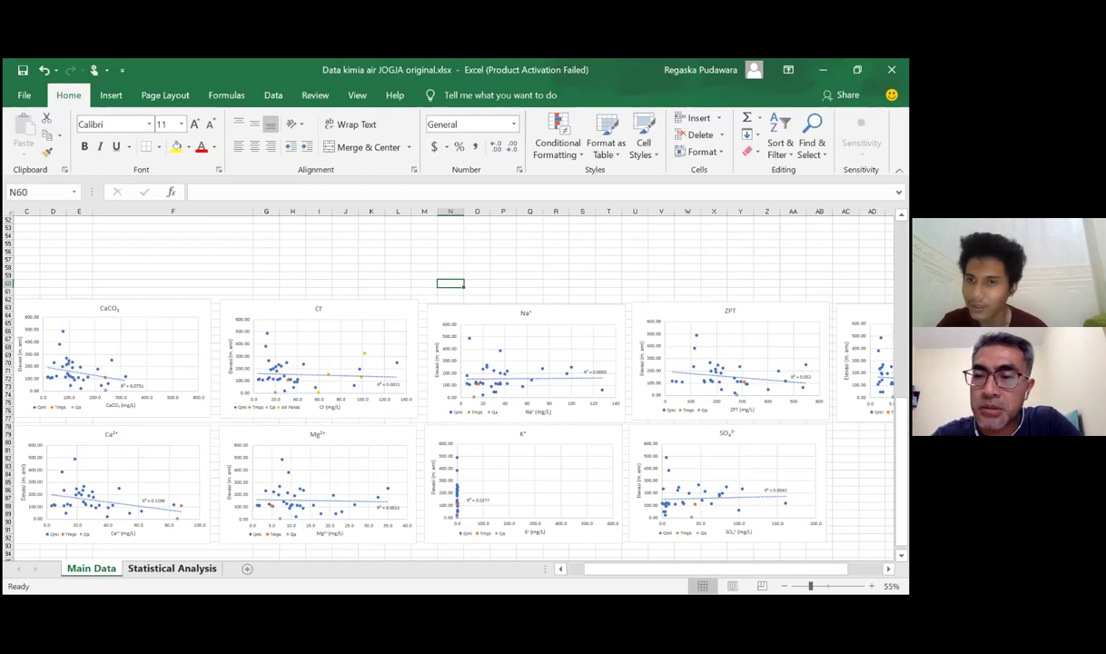
Open the Statistical Analysis sheet and review the groundwater quality table's threshold, minimum, maximum, mean and SD columns
click(173, 569)
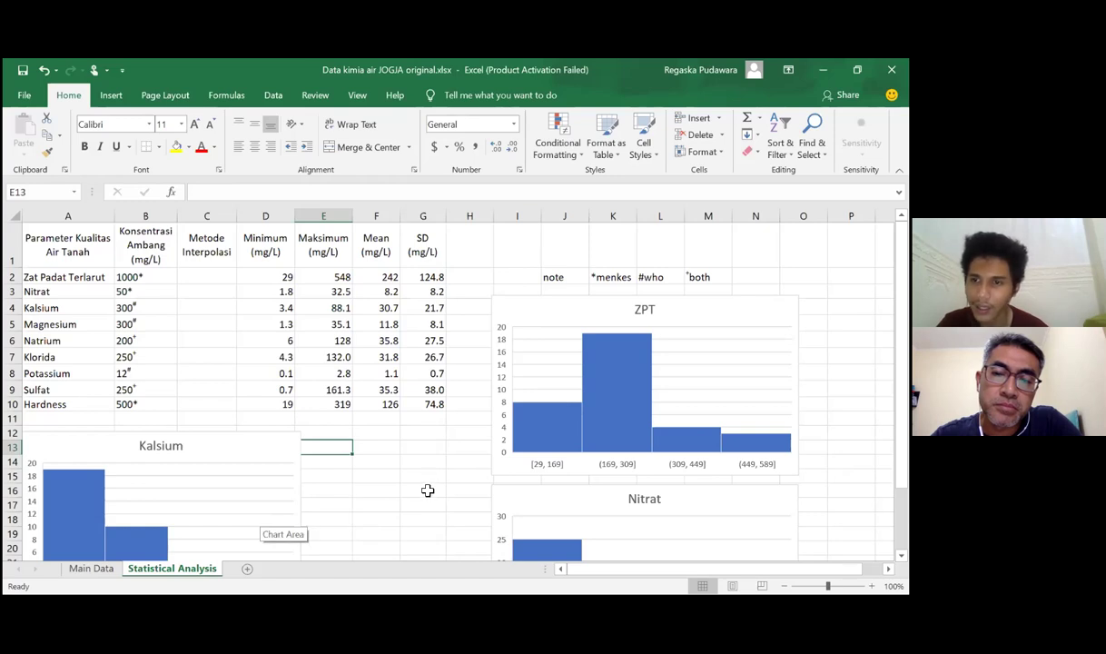
click(447, 448)
click(456, 375)
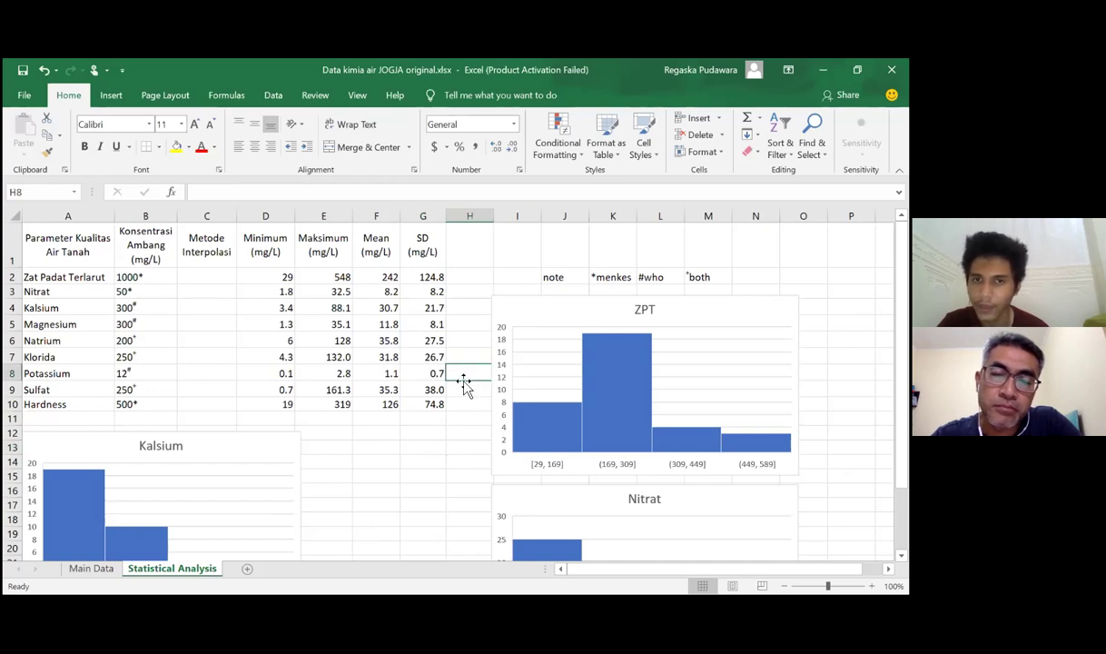
scroll(466, 380, down, 2)
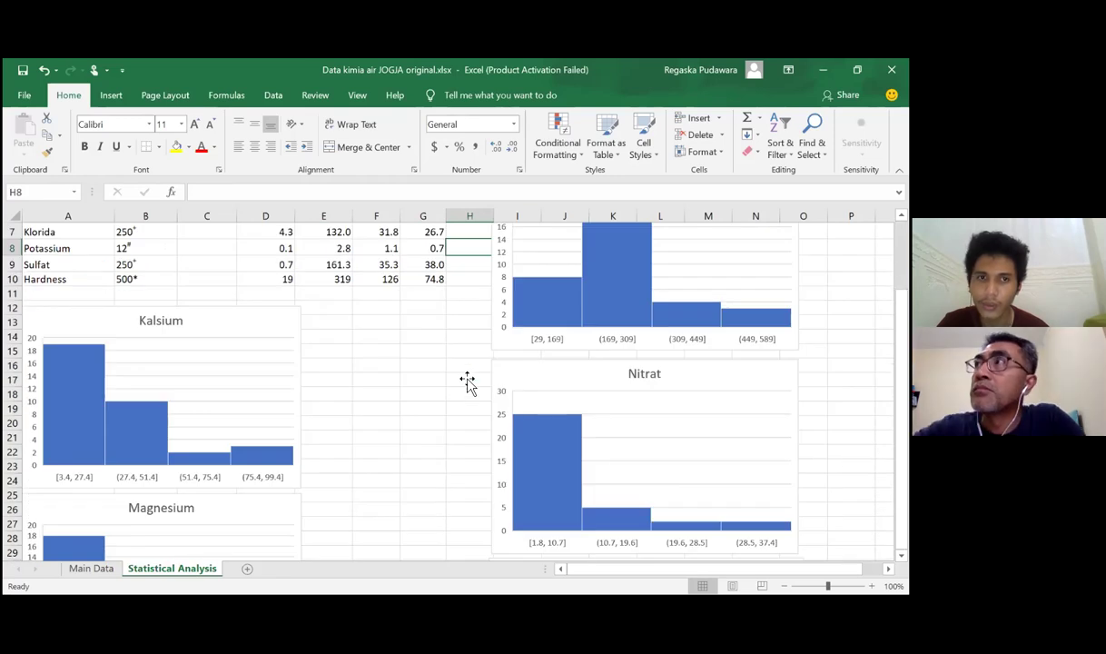
scroll(468, 380, up, 2)
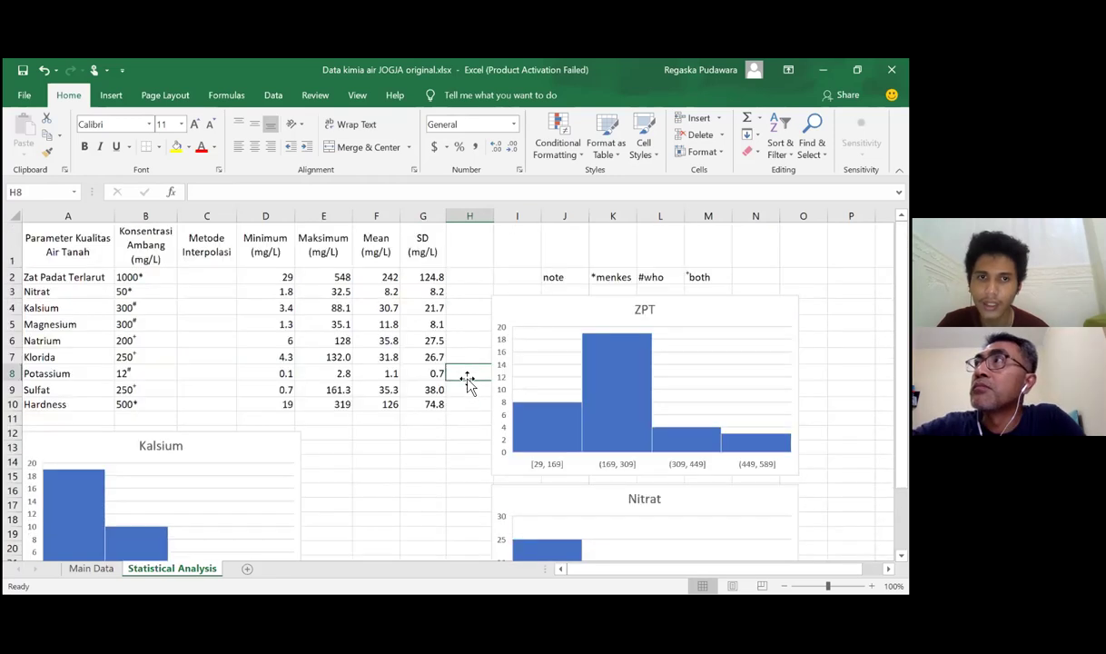
click(468, 273)
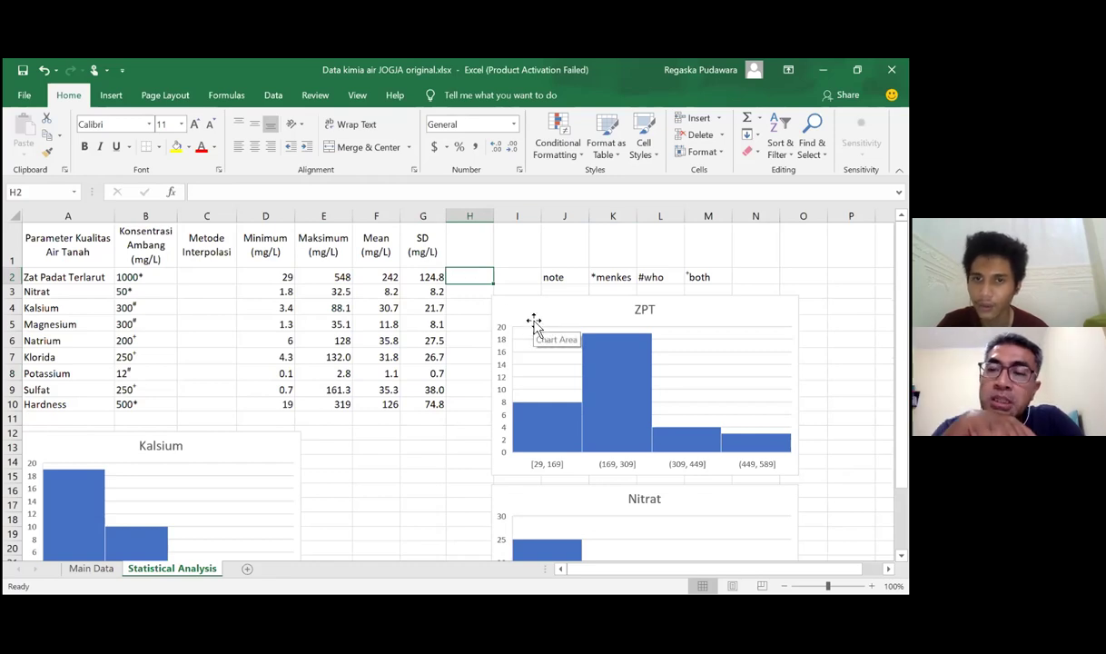
Examine the distribution histograms of the water quality parameters, from ZPT and Nitrat through Potassium and Hardness
scroll(679, 365, down, 3)
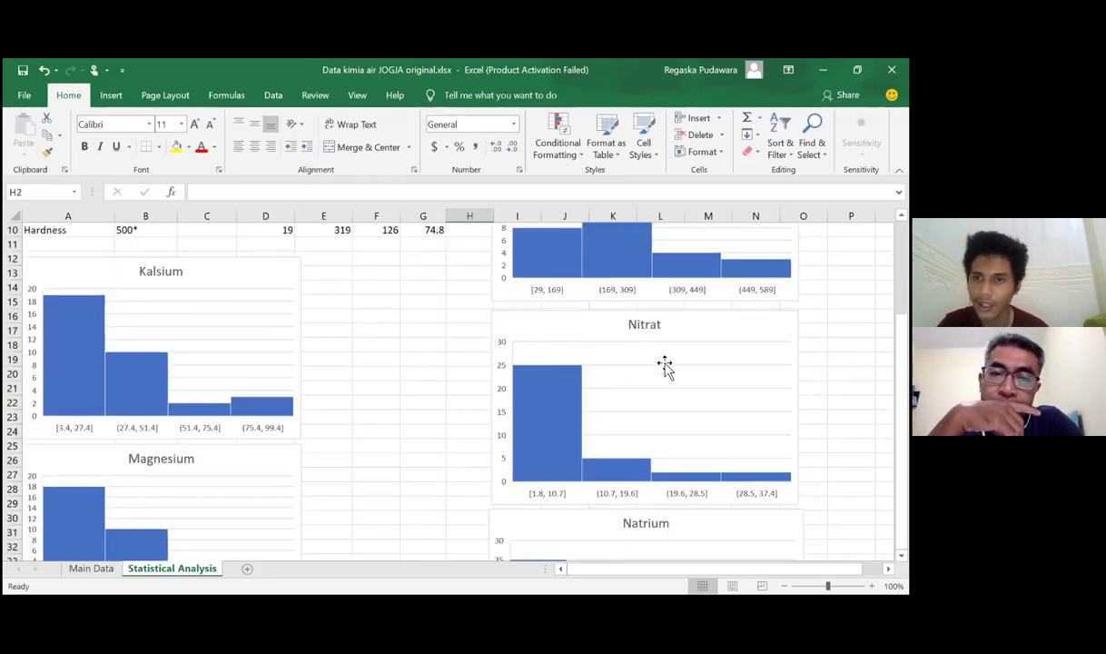
scroll(665, 365, up, 1)
scroll(656, 365, down, 13)
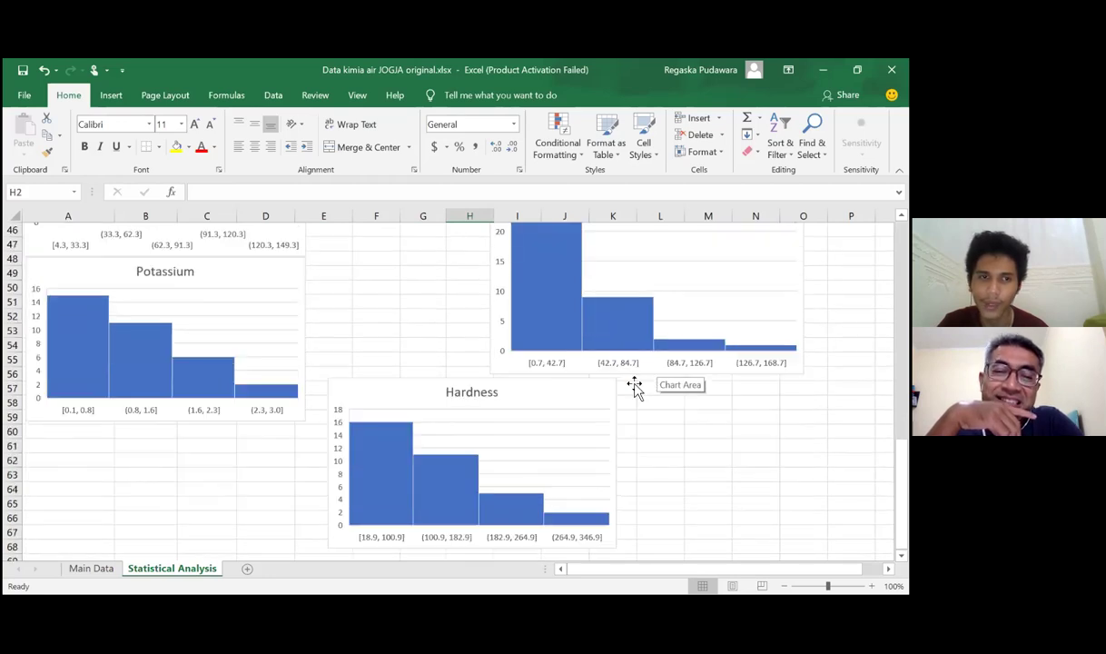
scroll(585, 434, up, 15)
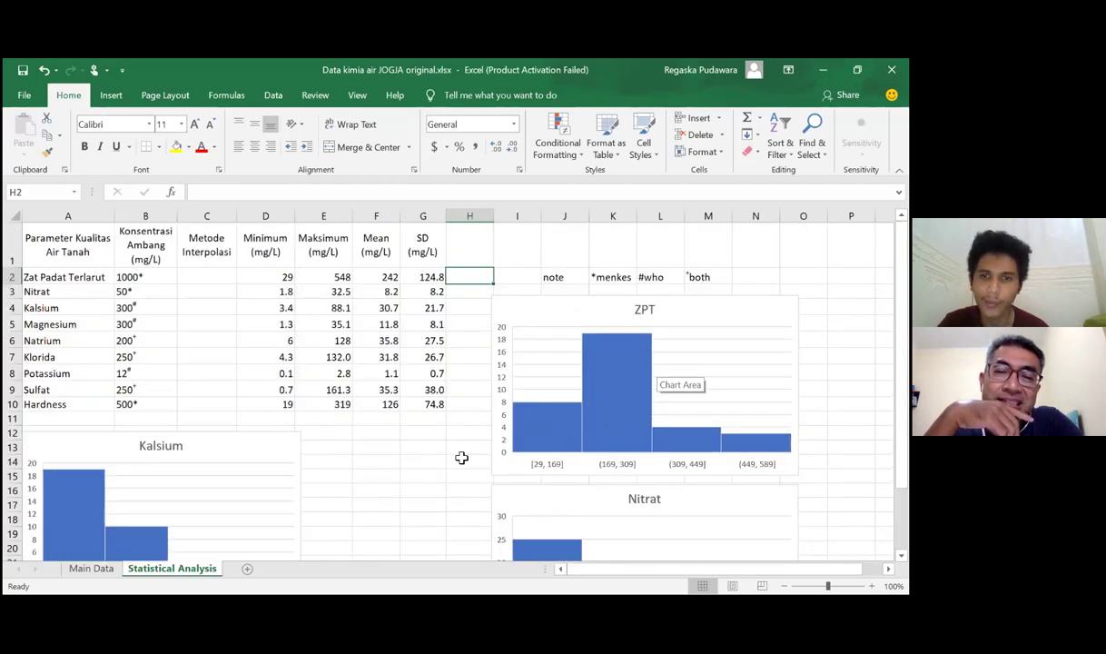